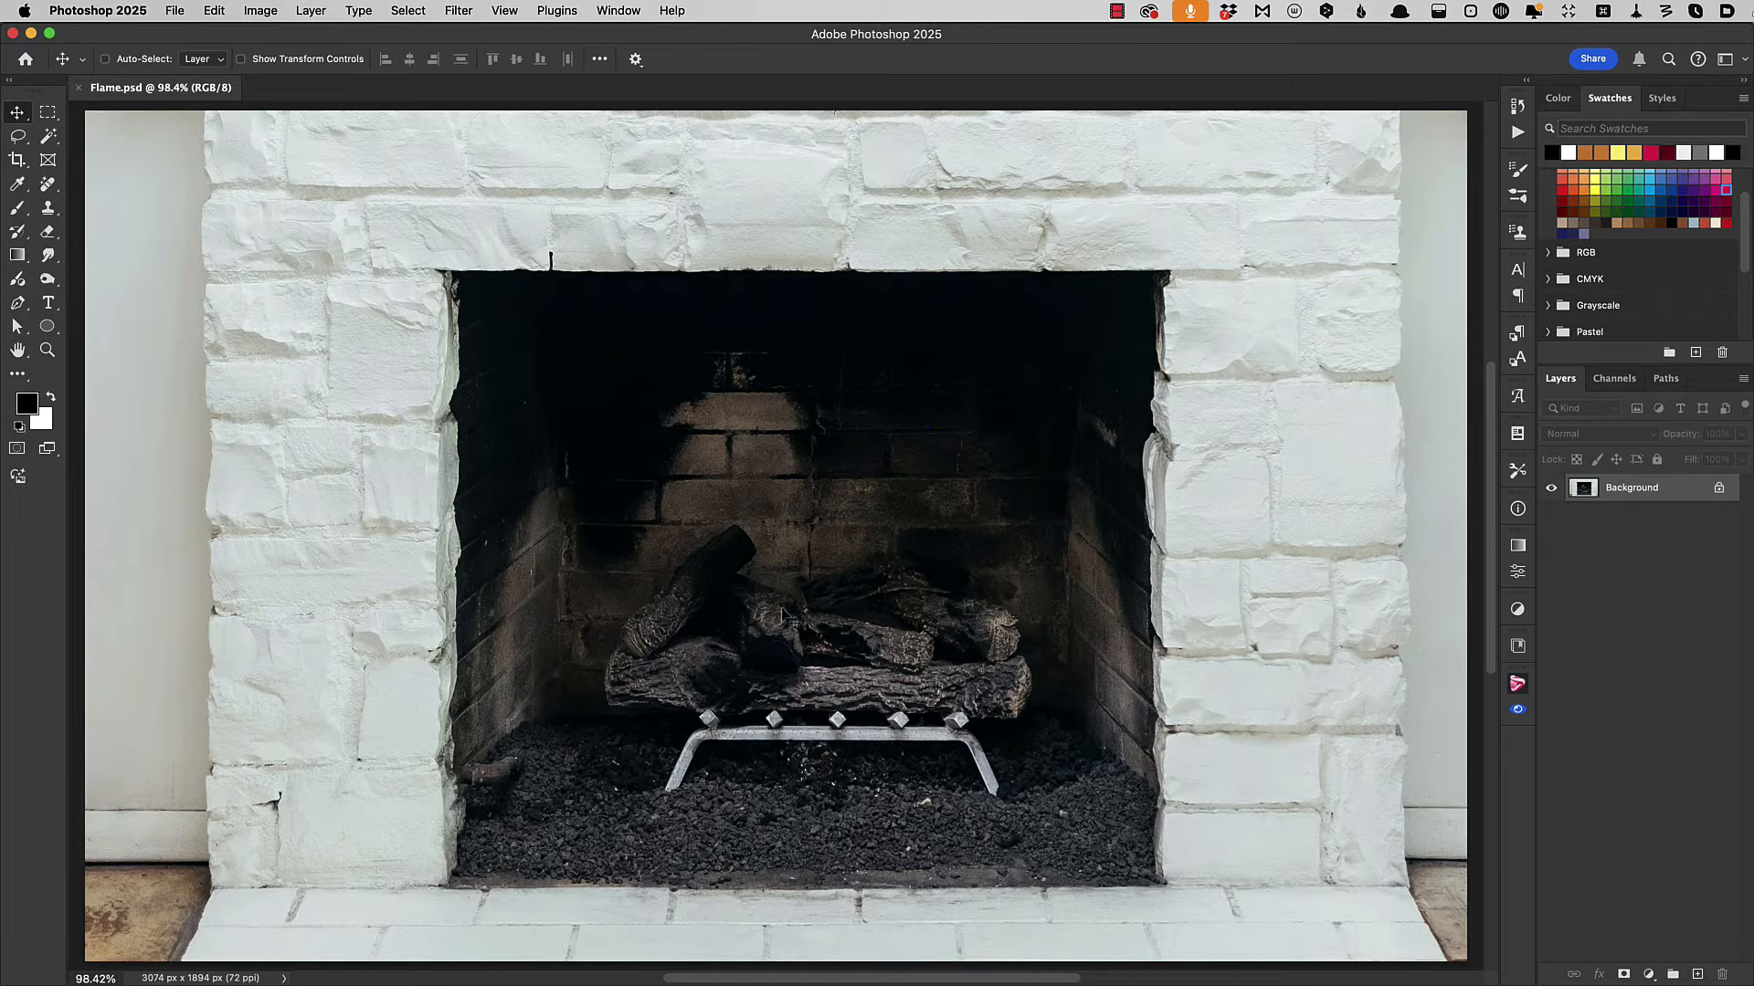
Create a new empty layer named Fire above the Background.
{"action": "left_click", "coordinate": [309, 10]}
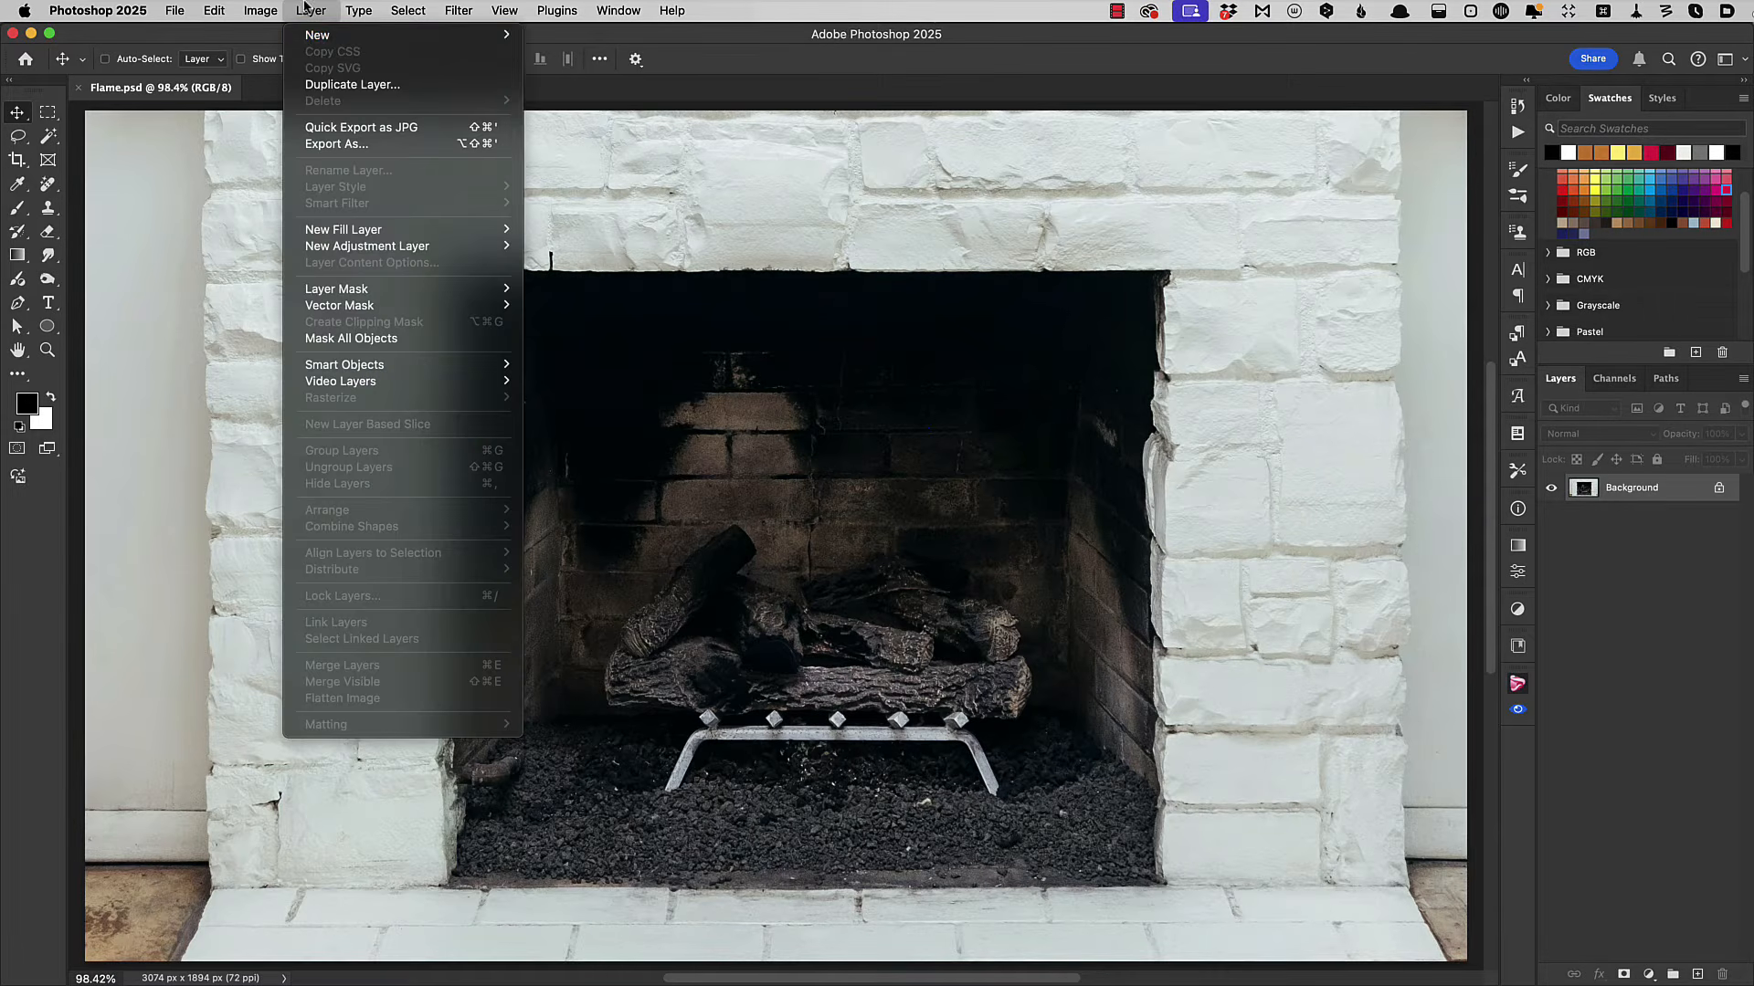
{"action": "mouse_move", "coordinate": [319, 35]}
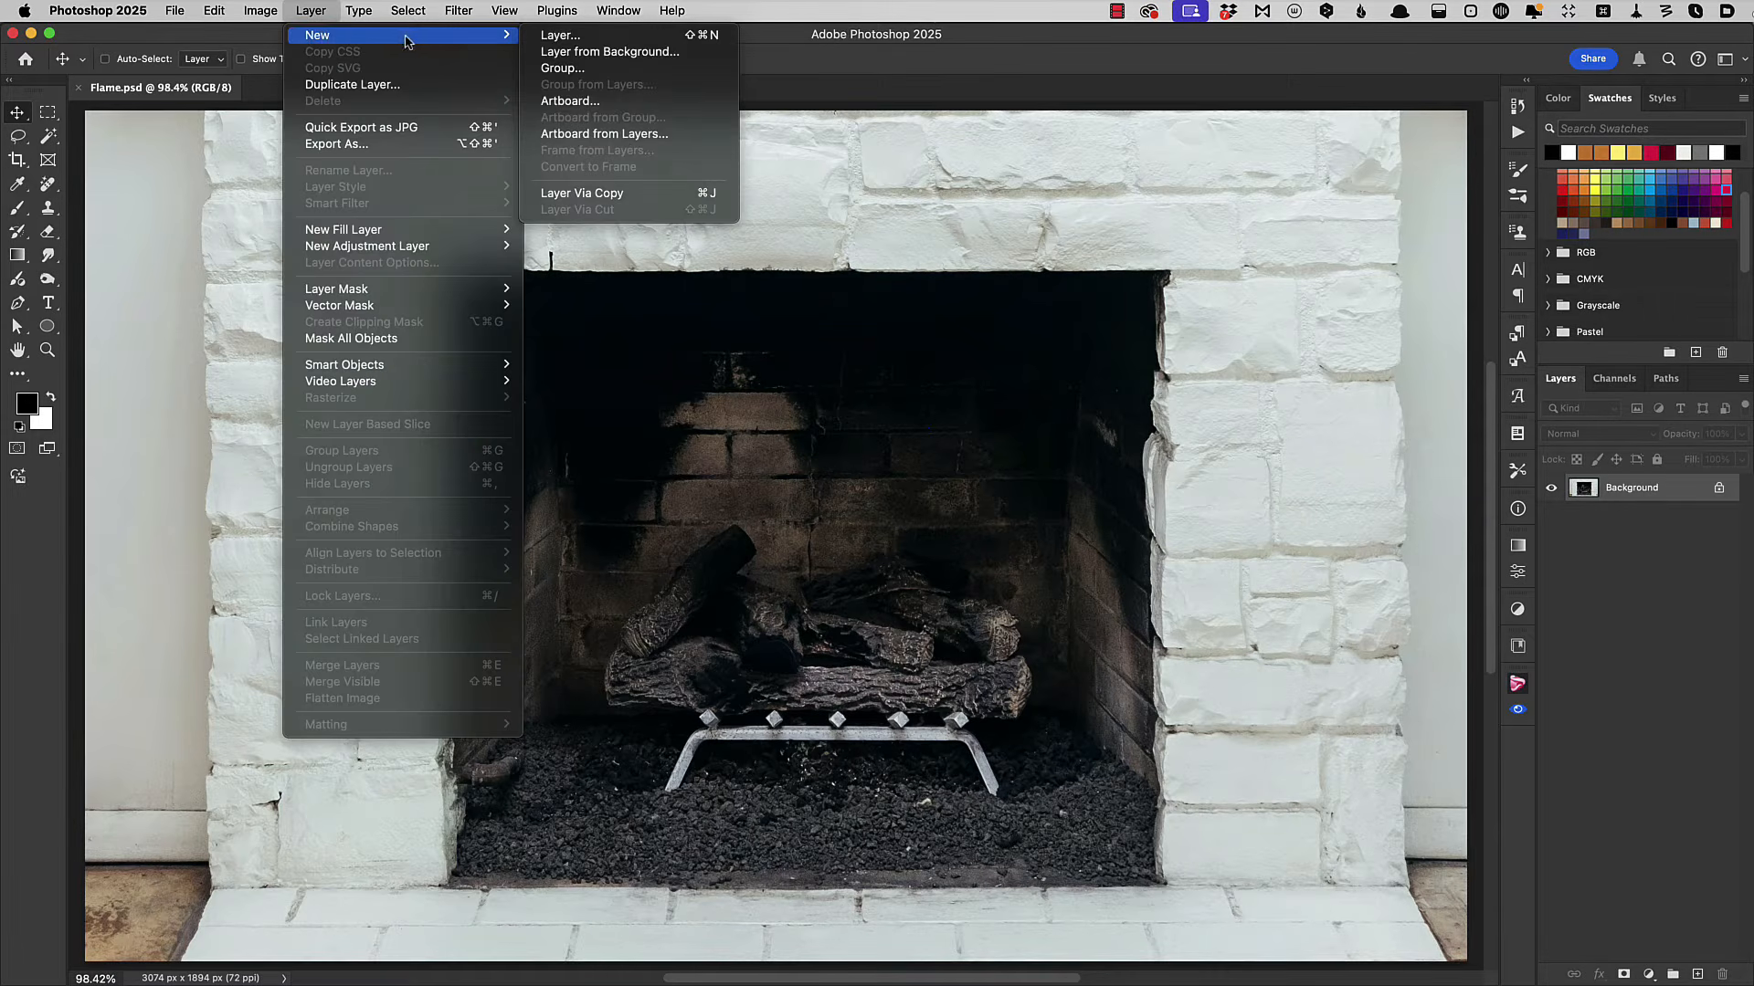
{"action": "left_click", "coordinate": [559, 36]}
{"action": "type", "text": "Fire"}
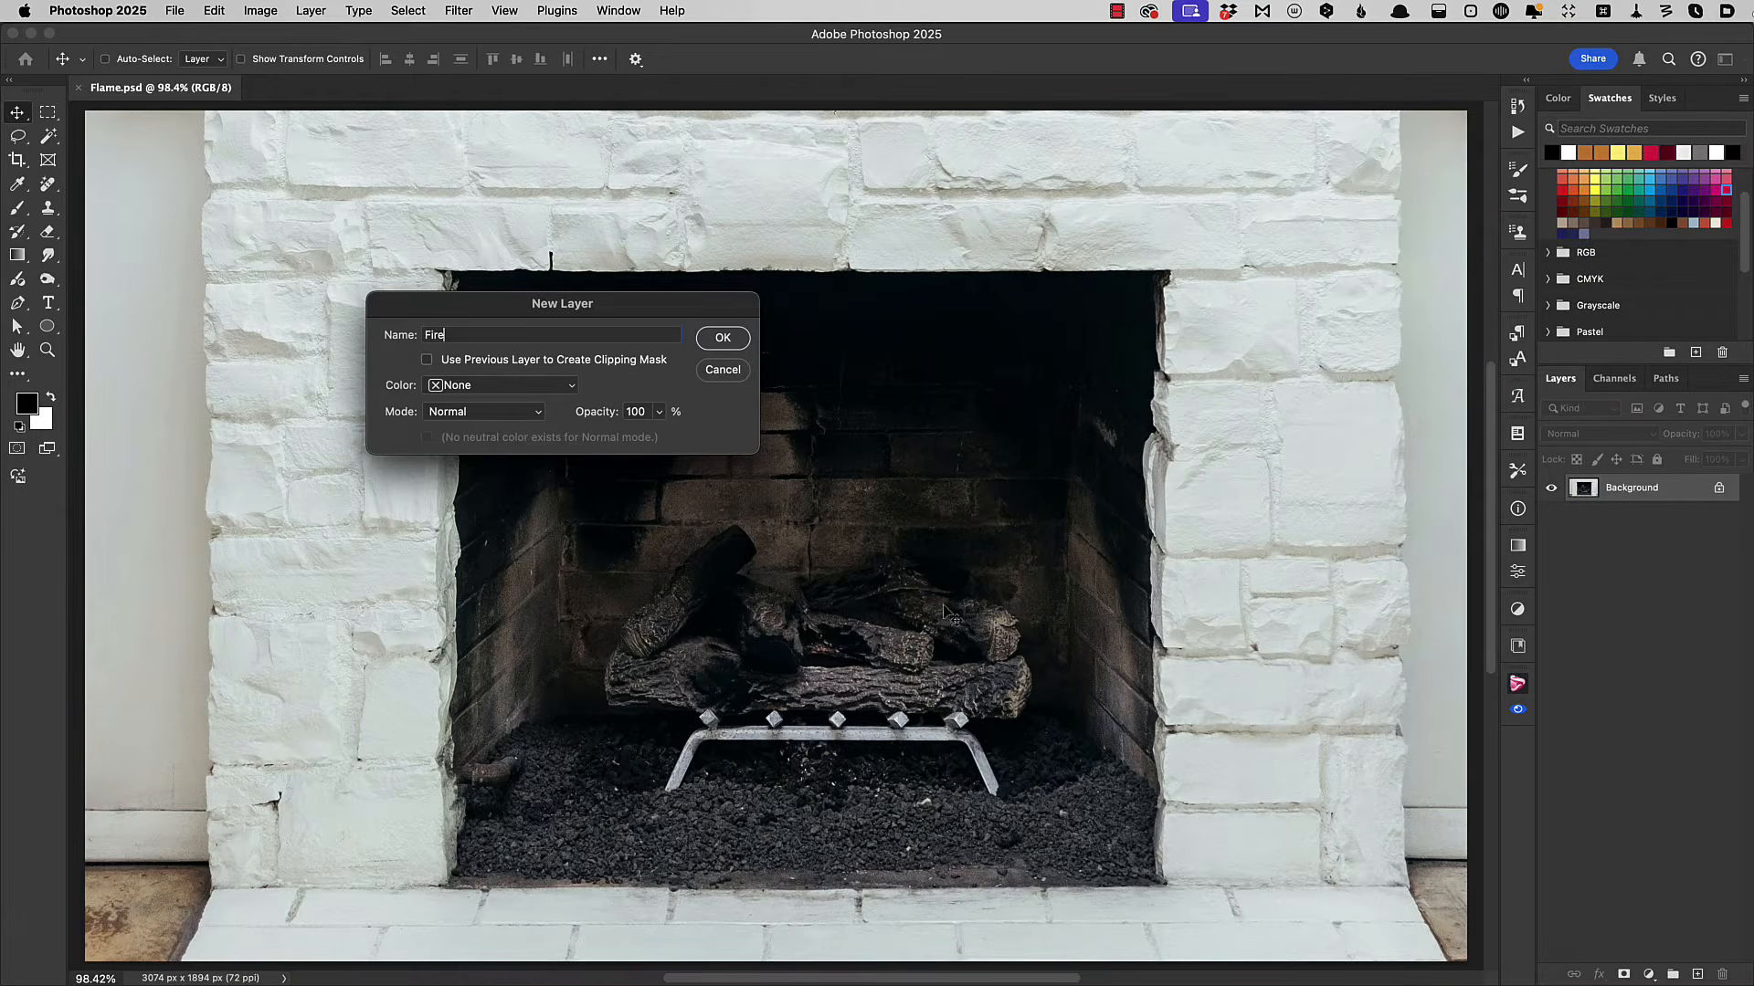
{"action": "left_click", "coordinate": [722, 338]}
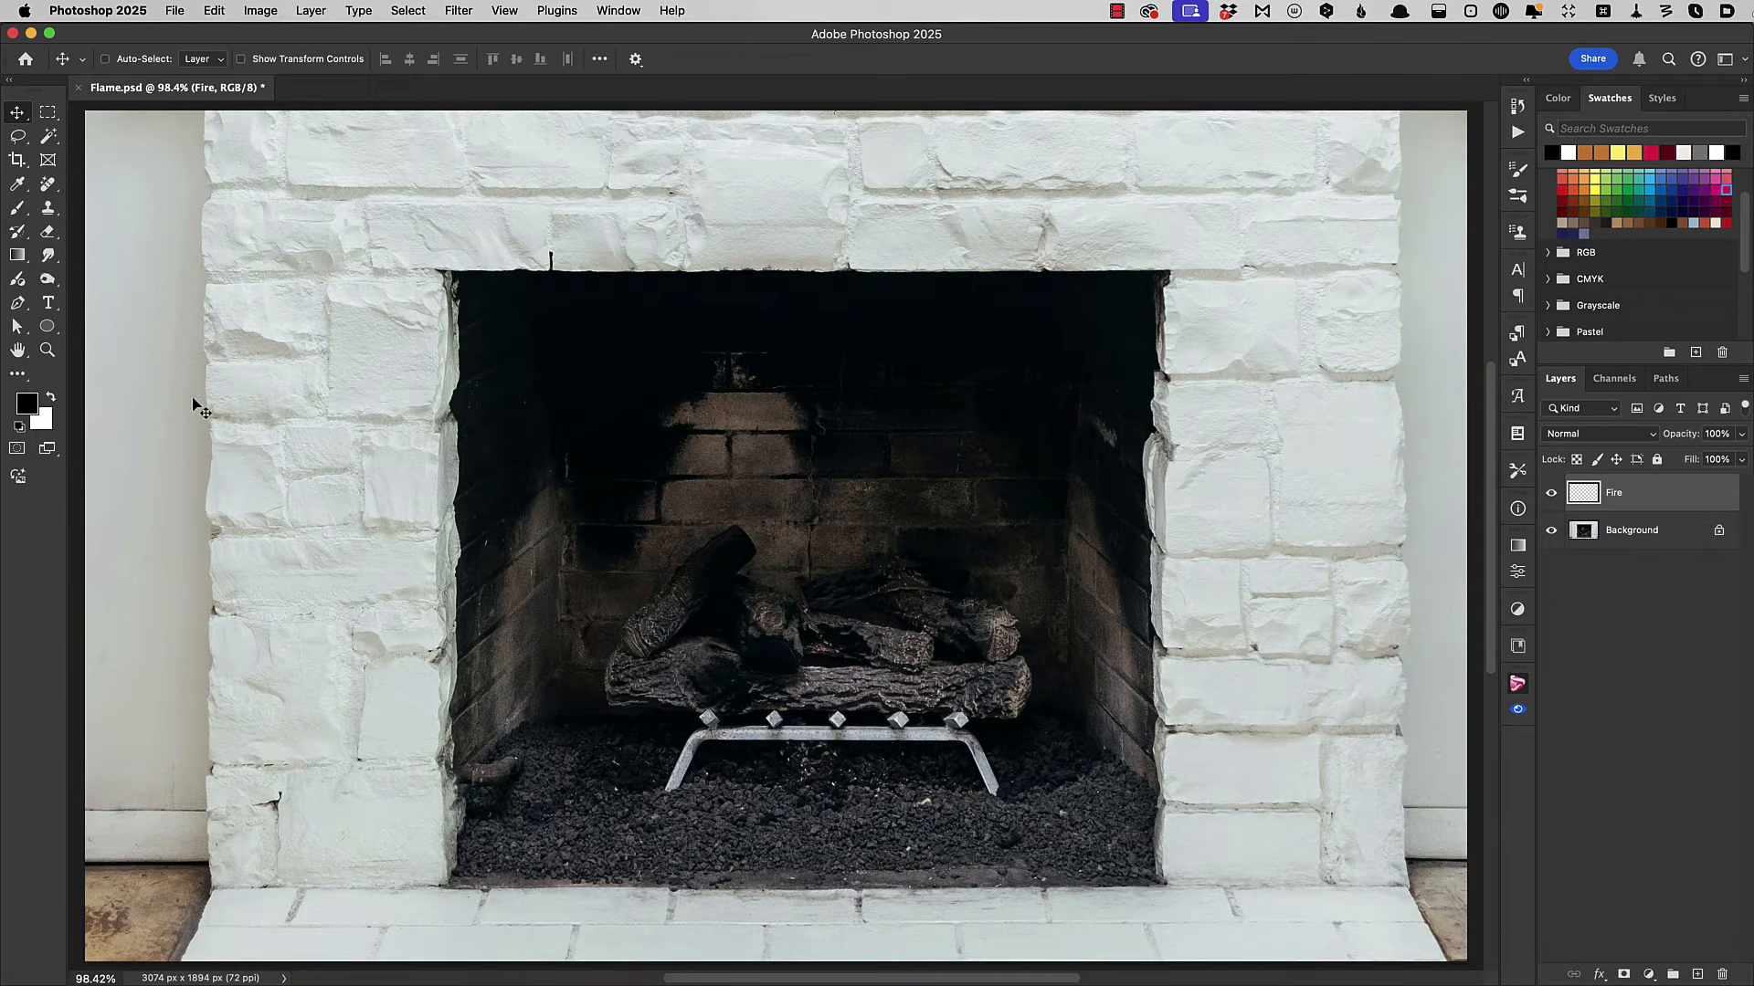
Draw an open, gently curved Pen tool path across the logs from their left end to their right end.
{"action": "left_click", "coordinate": [16, 306]}
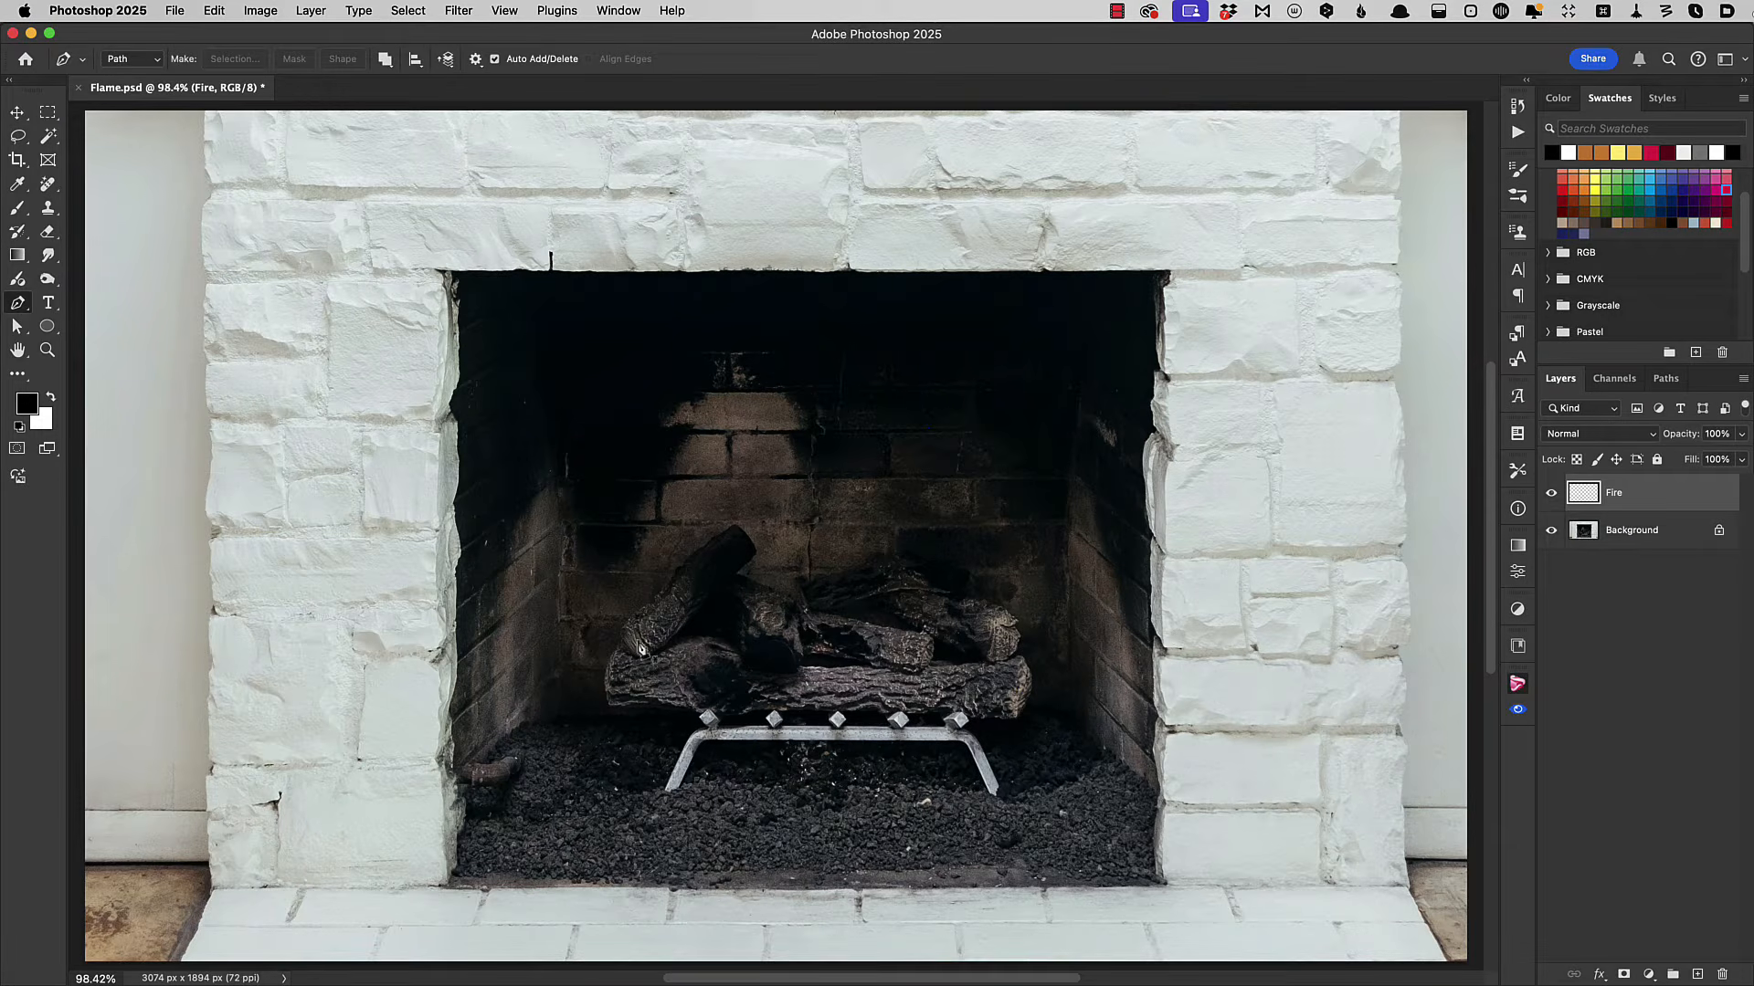
{"action": "left_click_drag", "start_coordinate": [633, 645], "coordinate": [656, 638]}
{"action": "left_click_drag", "start_coordinate": [789, 648], "coordinate": [975, 645]}
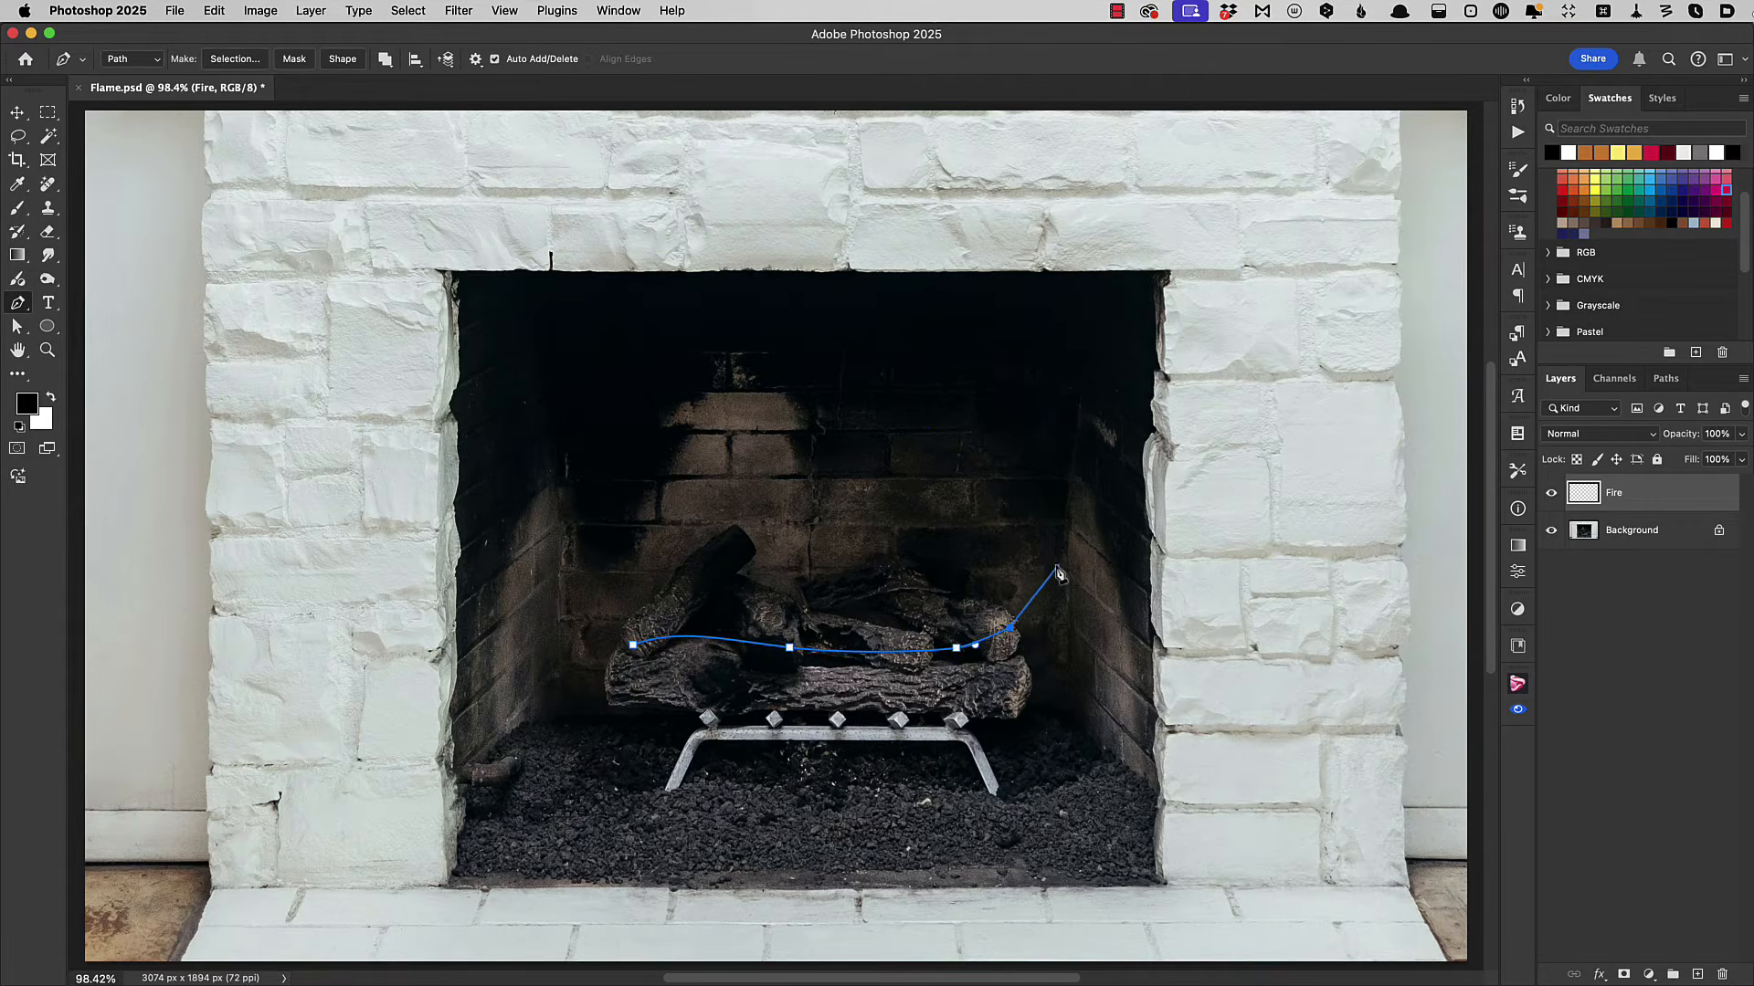
{"action": "key", "text": "Escape"}
Start the Flame render filter on the Fire layer with the flame type Multiple Flames One Direction.
{"action": "left_click", "coordinate": [460, 11]}
{"action": "mouse_move", "coordinate": [624, 325]}
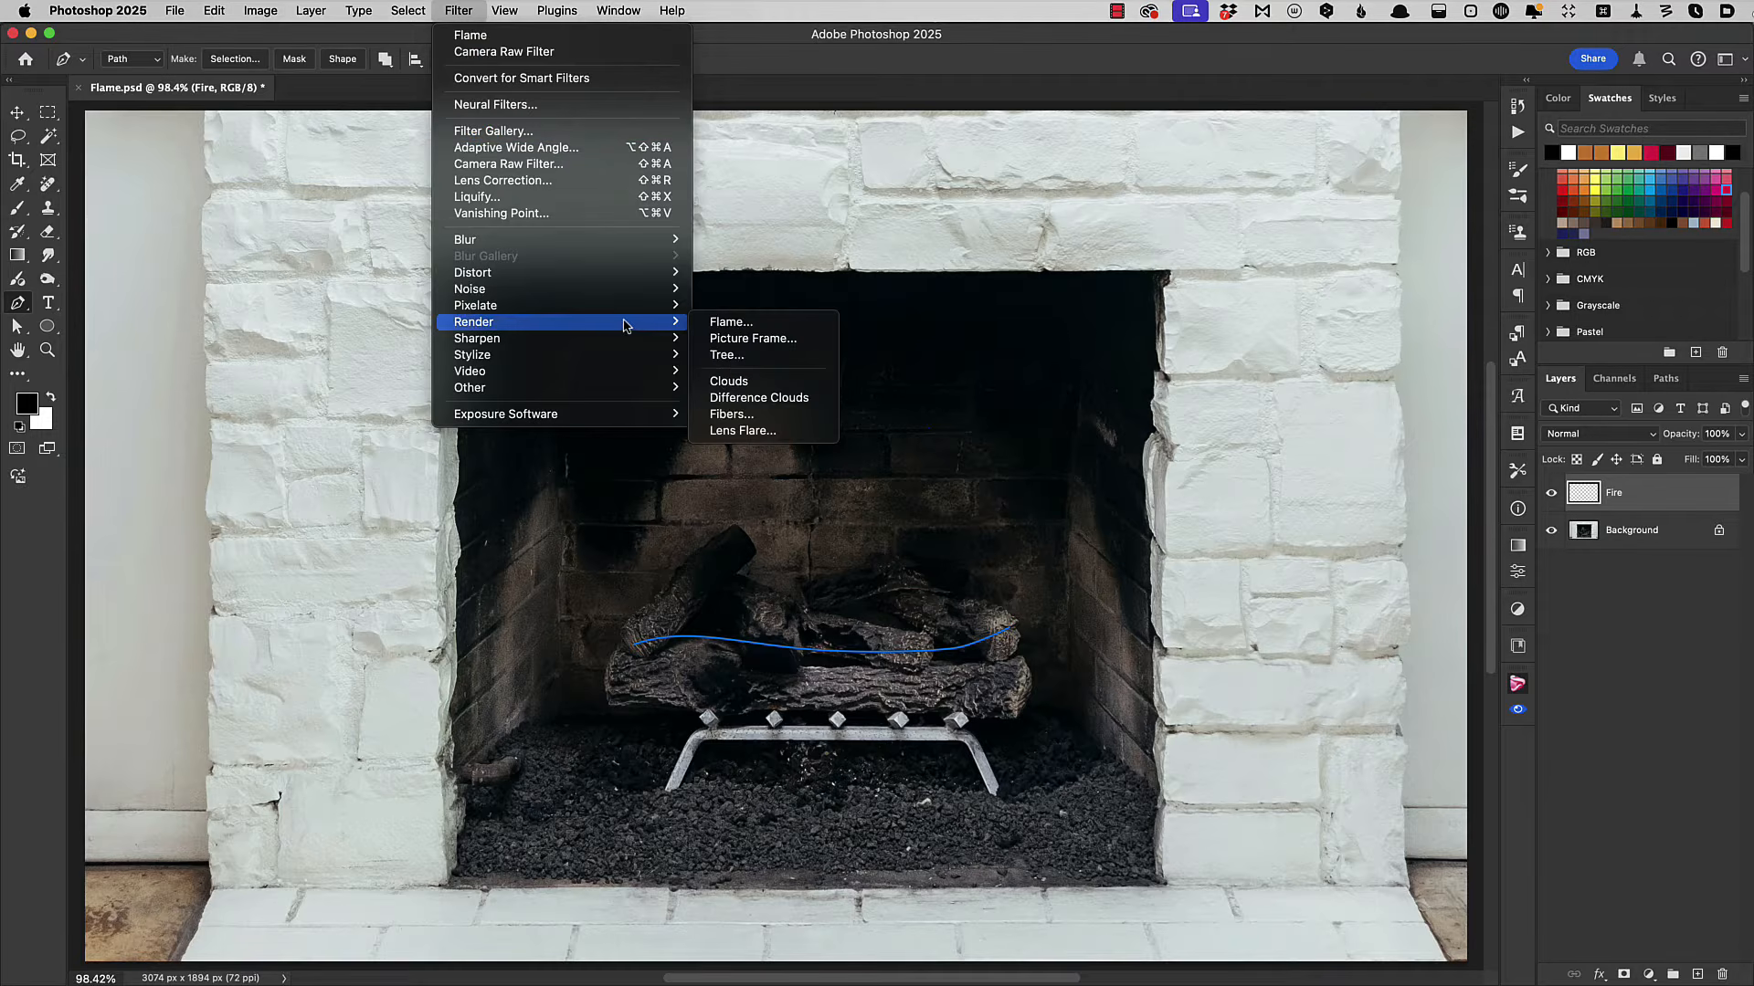
{"action": "left_click", "coordinate": [751, 323]}
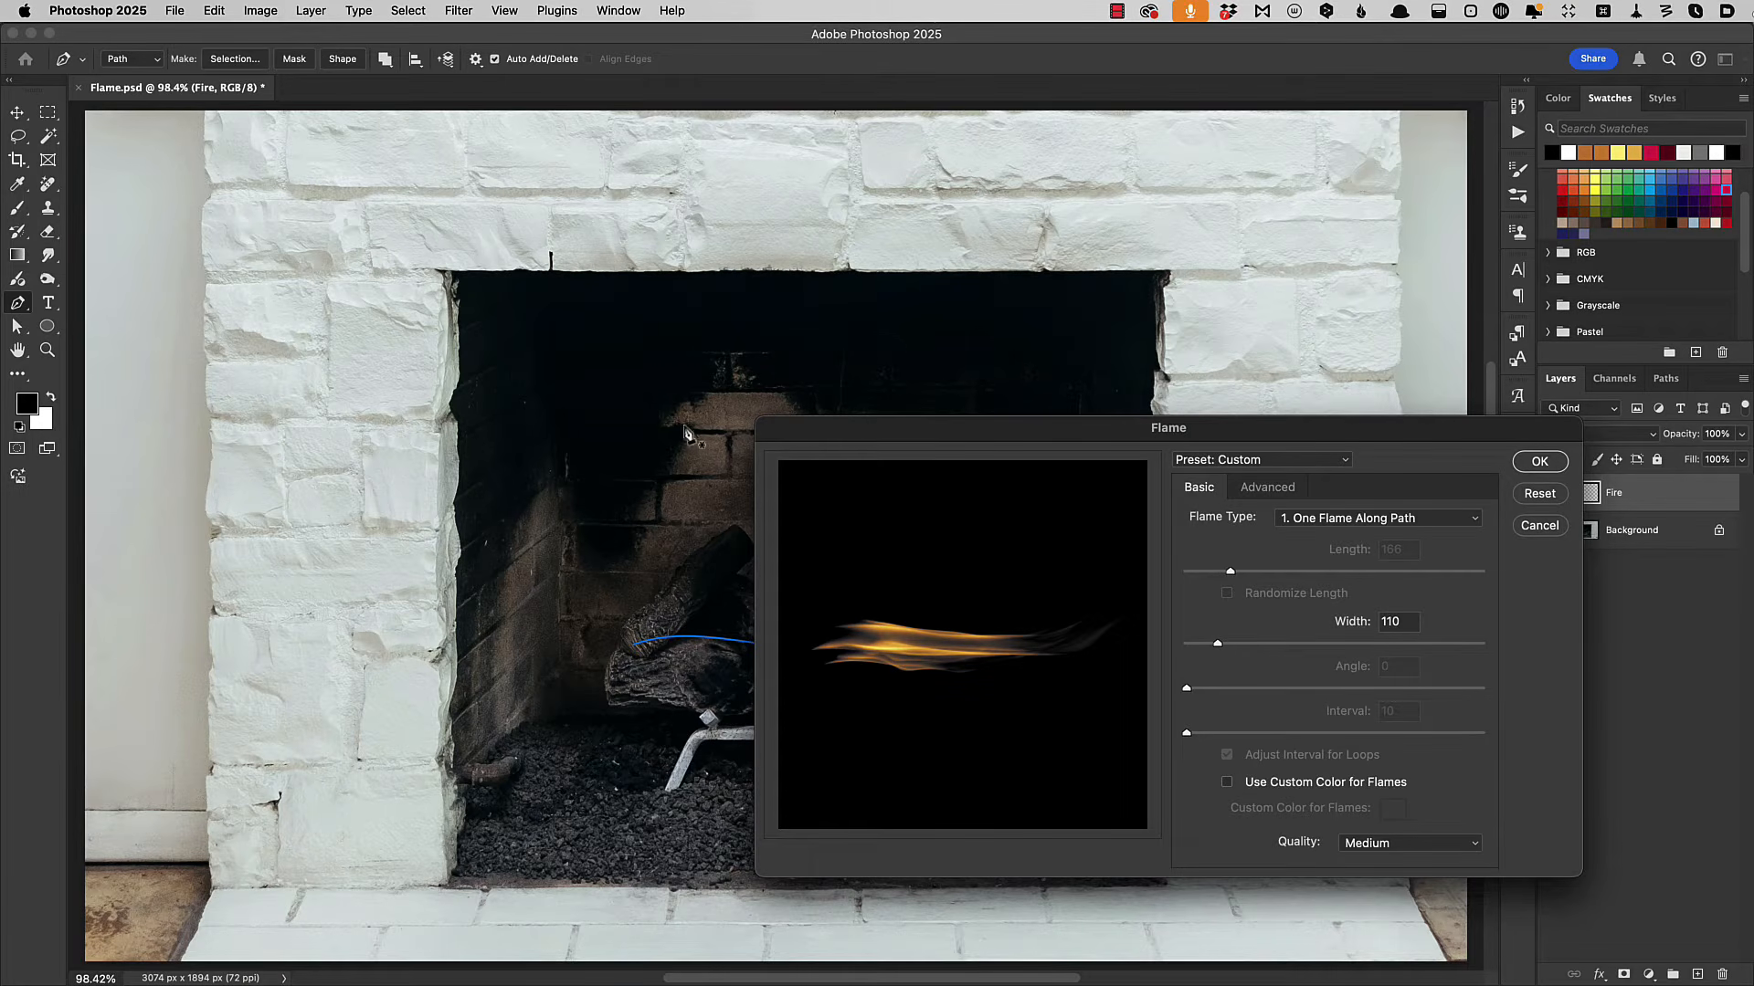
{"action": "left_click", "coordinate": [1419, 520]}
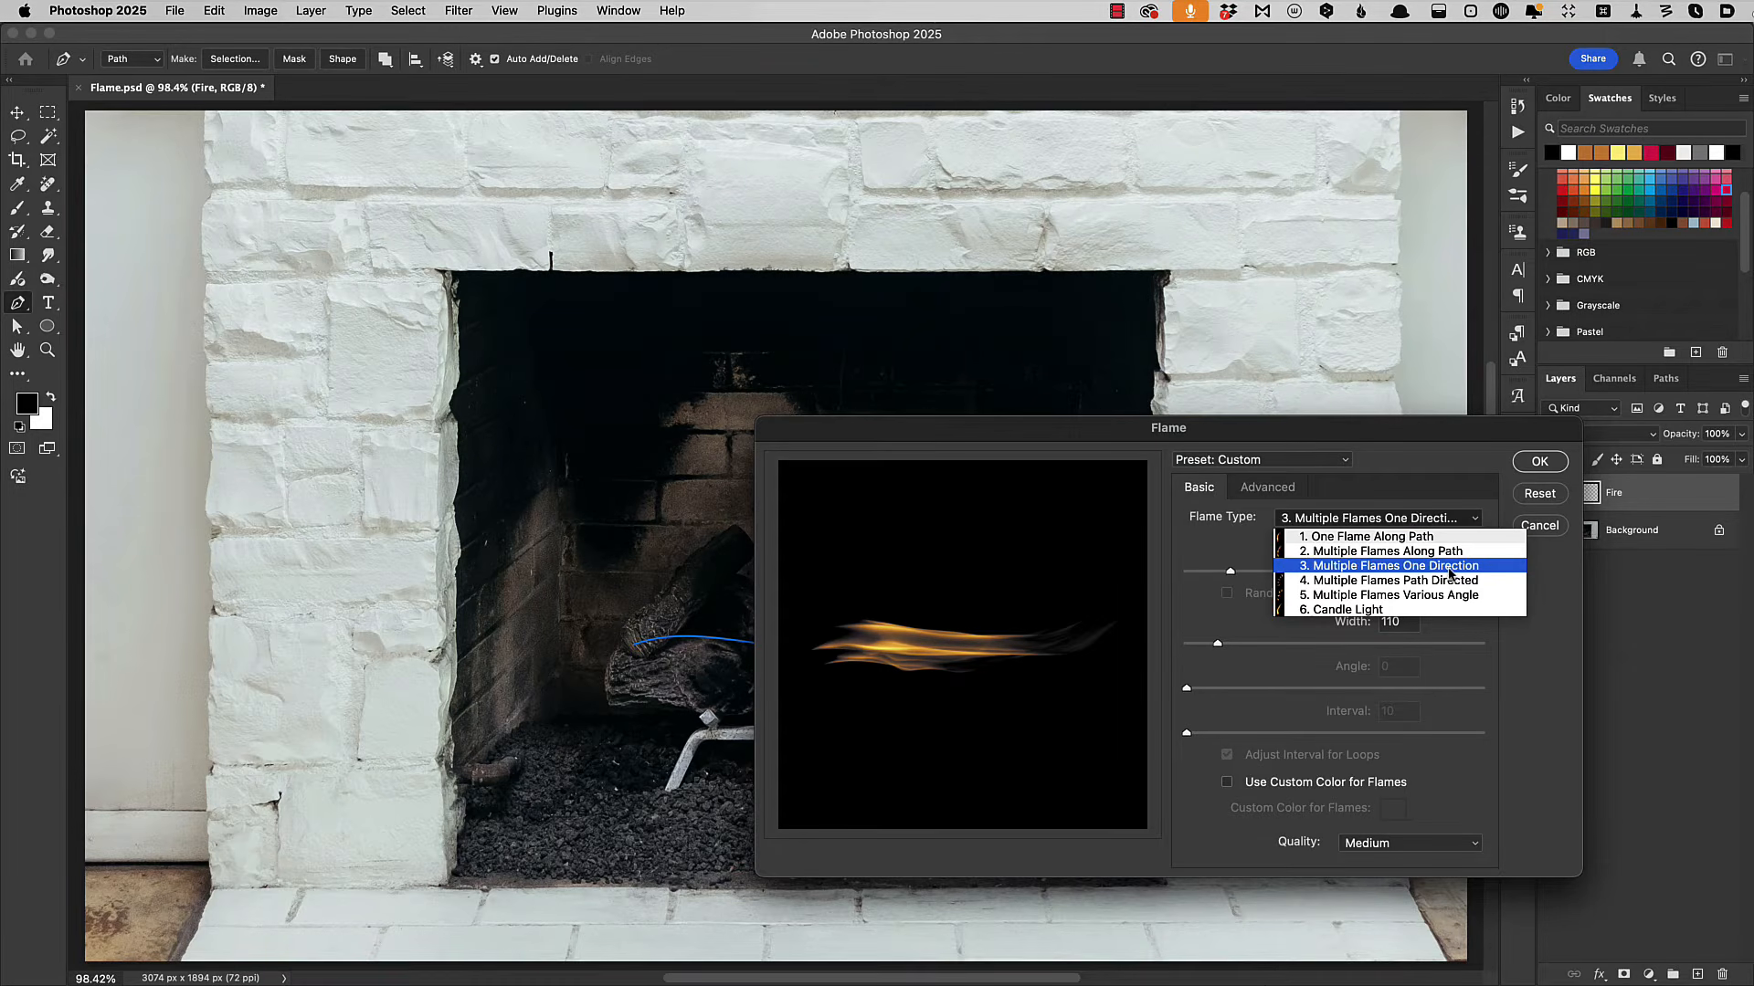
{"action": "left_click", "coordinate": [1450, 568]}
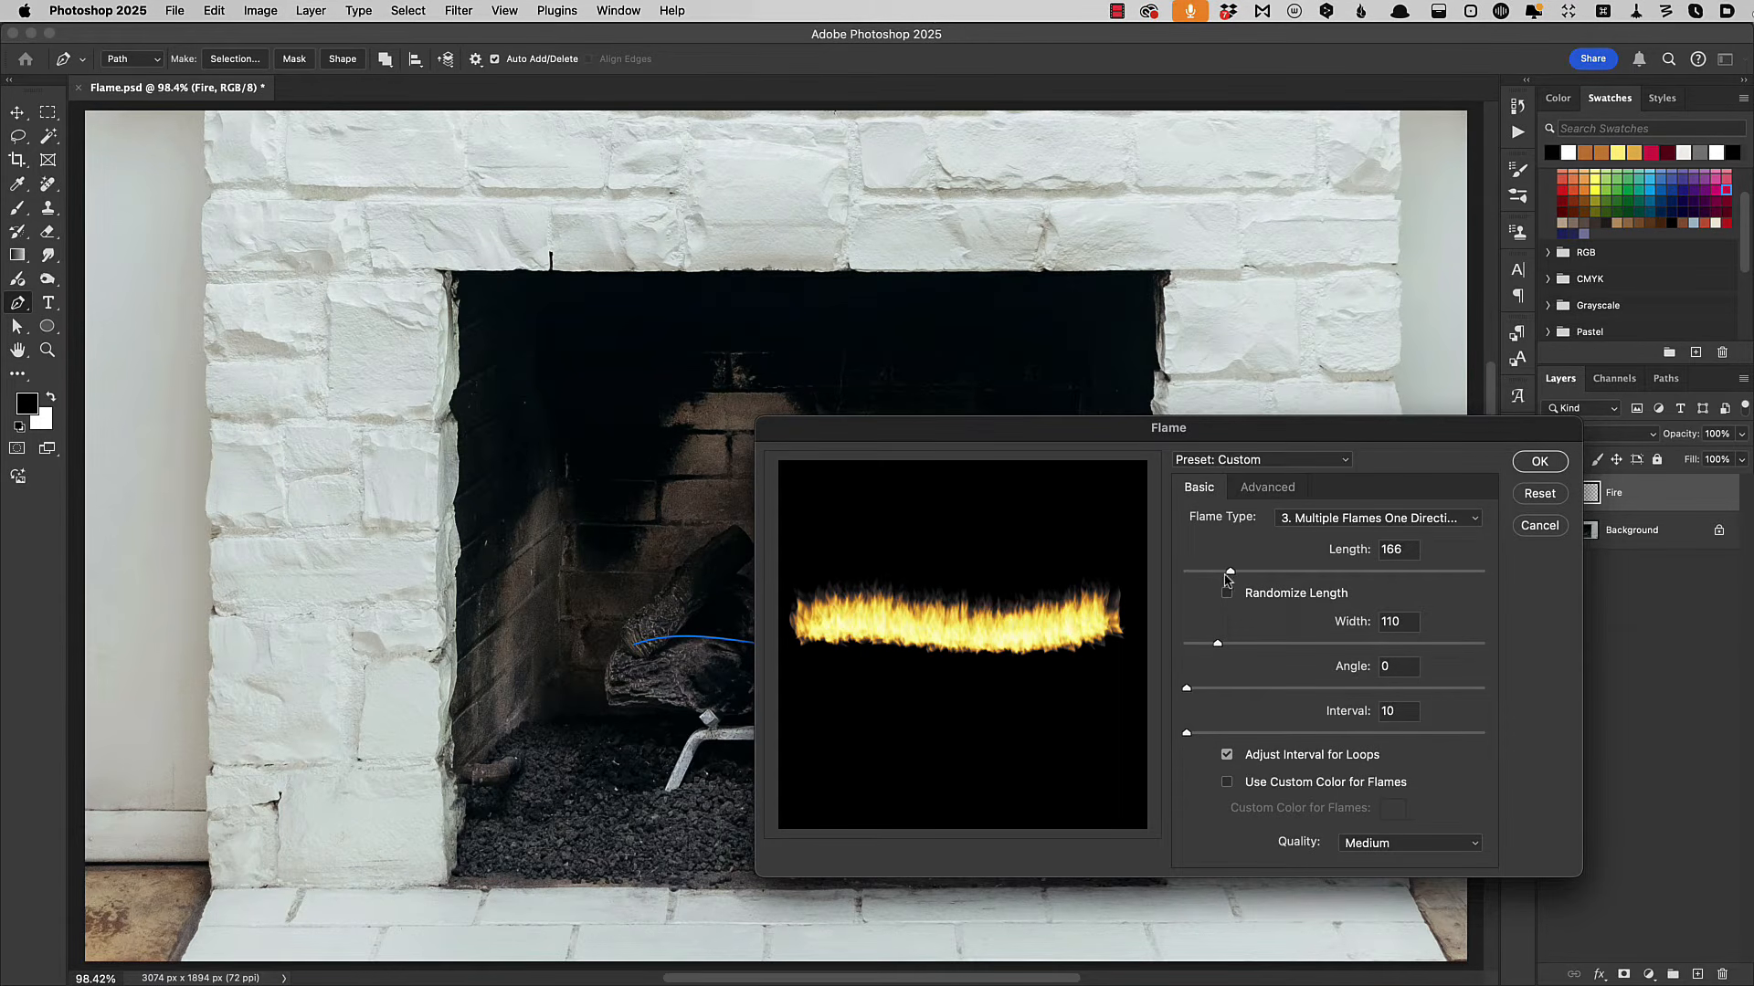
Render the flames with randomized length 419, width 376 and interval 87, and hide the path.
{"action": "left_click_drag", "start_coordinate": [1232, 572], "coordinate": [1283, 572]}
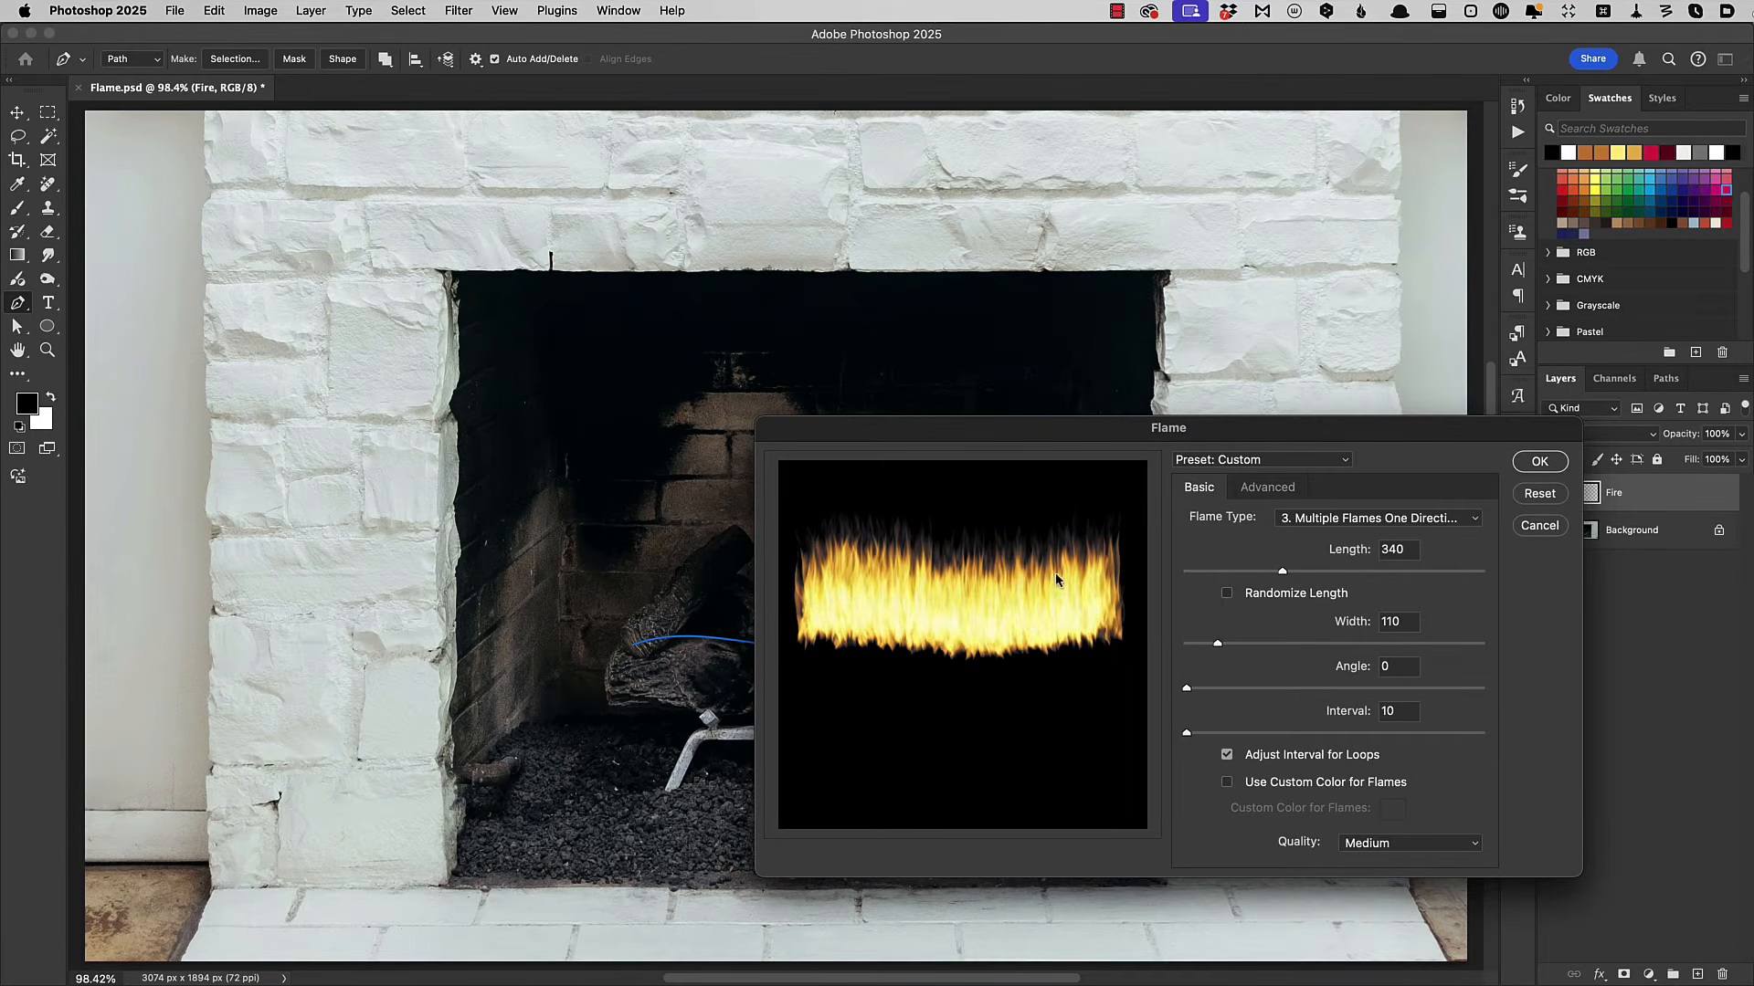
{"action": "left_click_drag", "start_coordinate": [1218, 645], "coordinate": [1294, 646]}
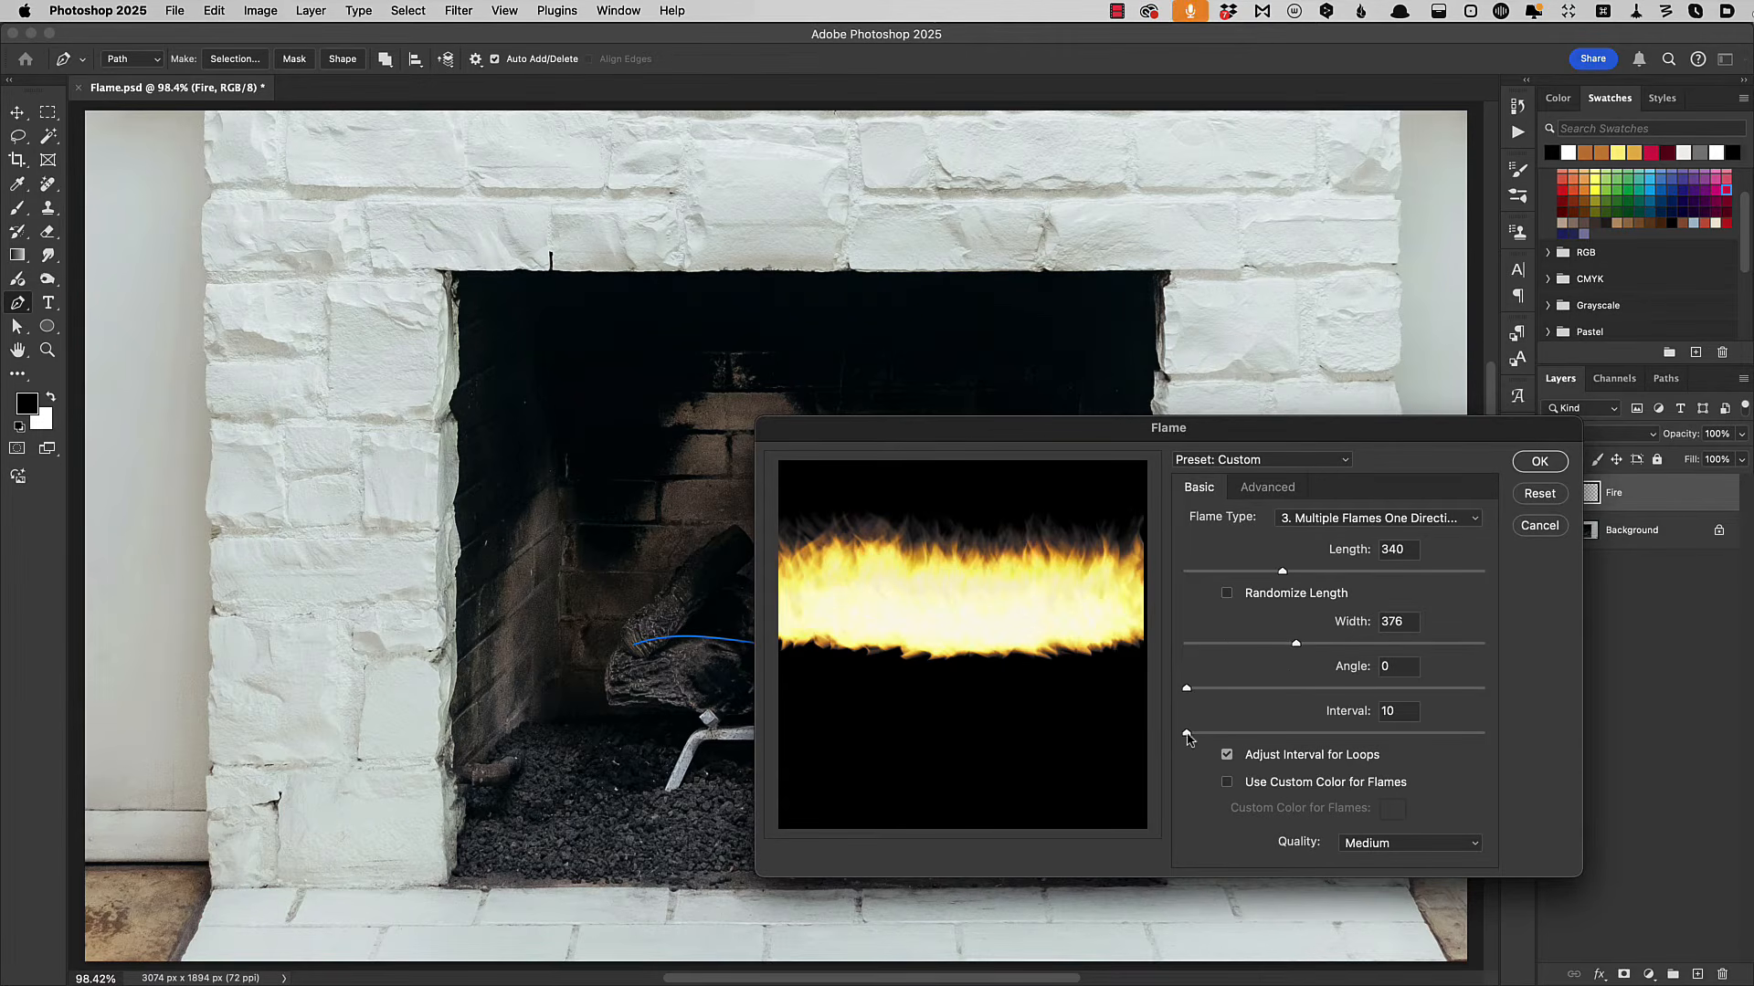
{"action": "left_click_drag", "start_coordinate": [1188, 738], "coordinate": [1305, 735]}
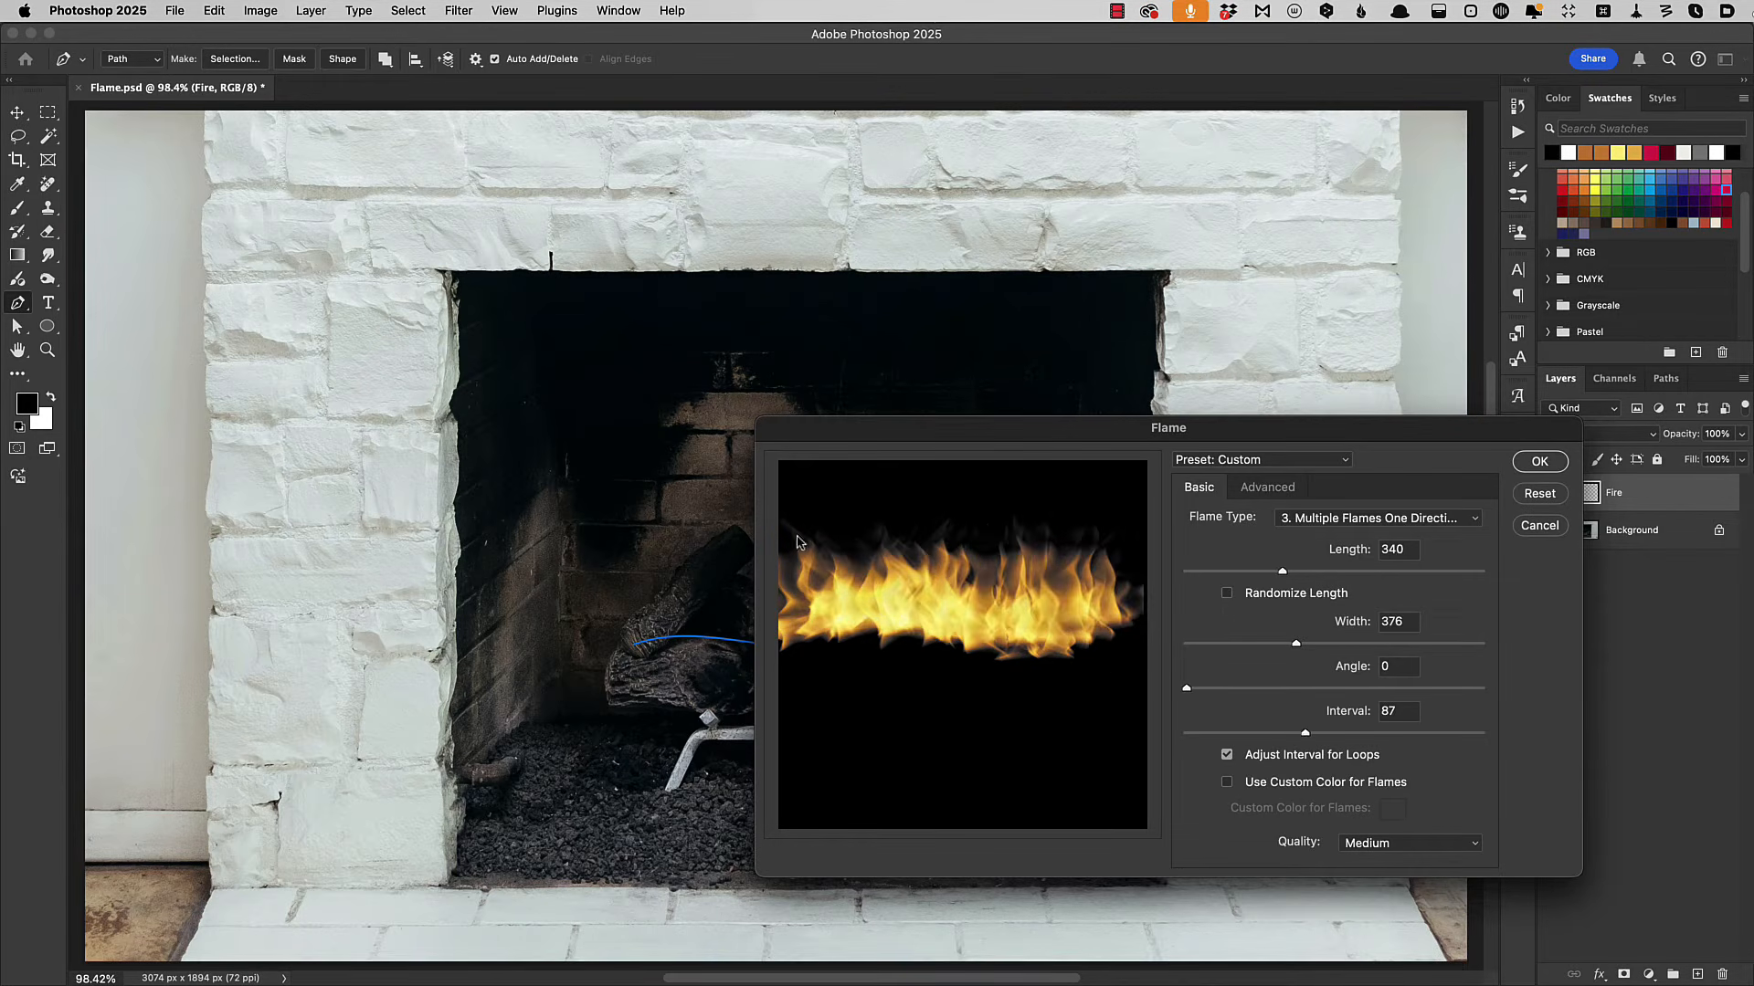
{"action": "left_click", "coordinate": [1226, 596]}
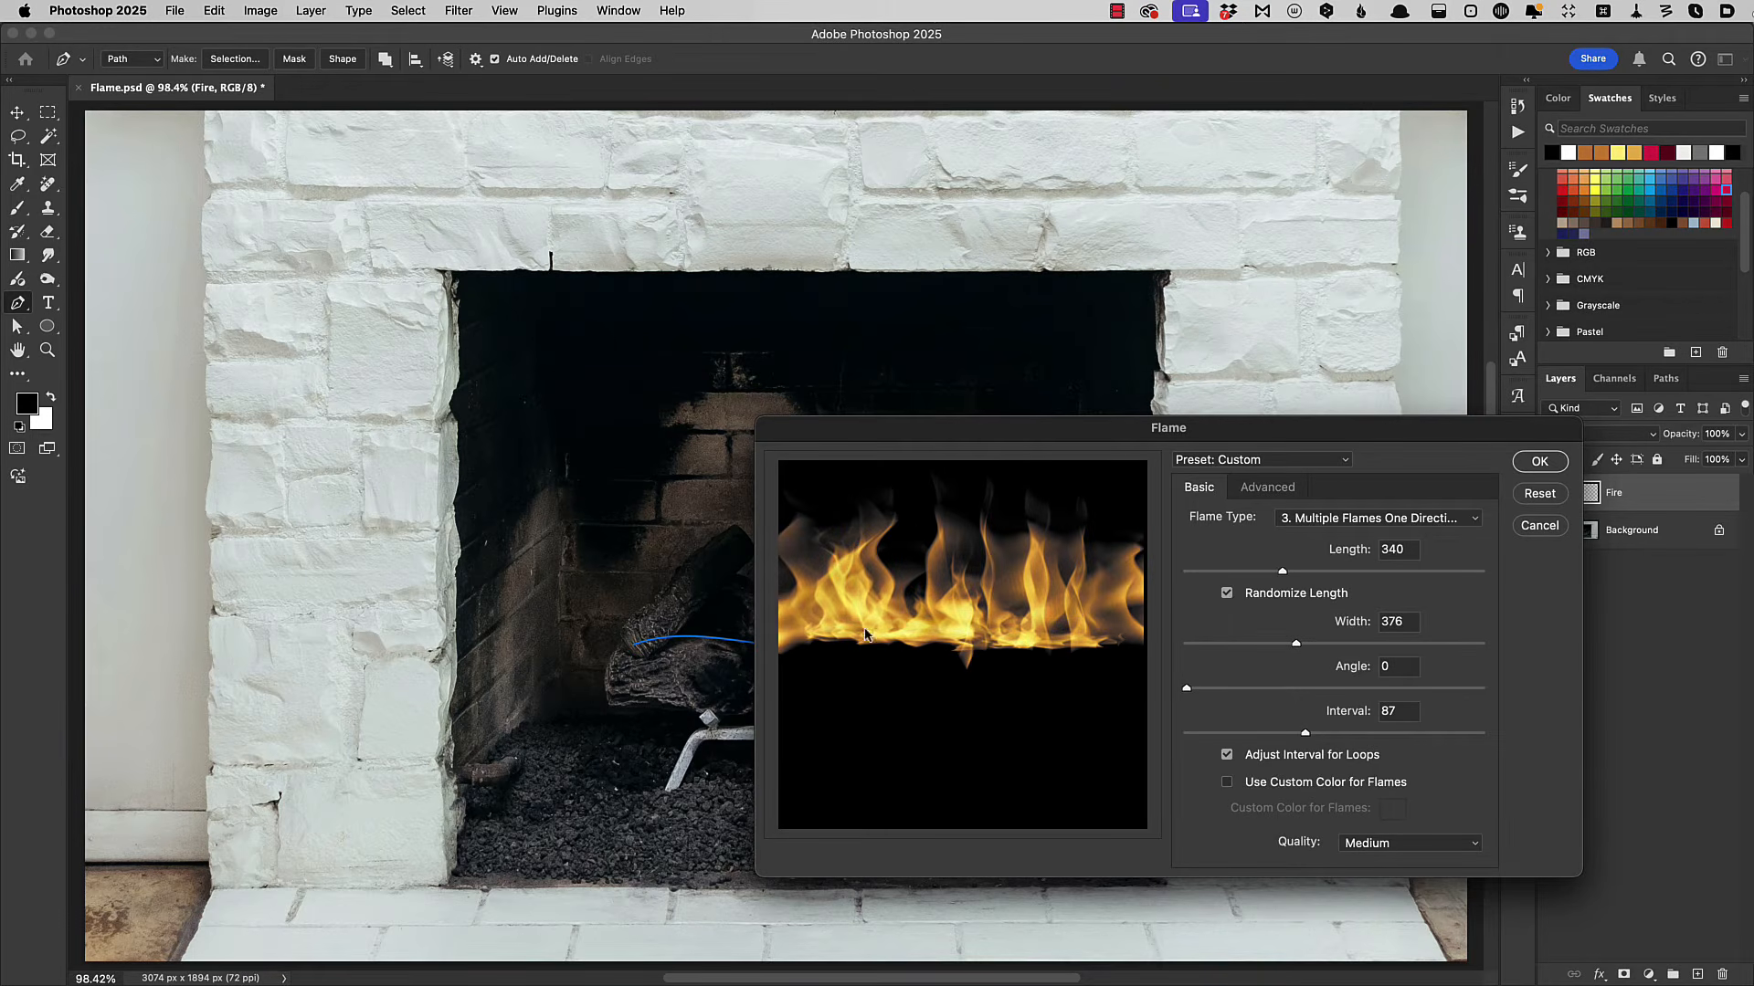
{"action": "left_click_drag", "start_coordinate": [1282, 573], "coordinate": [1306, 578]}
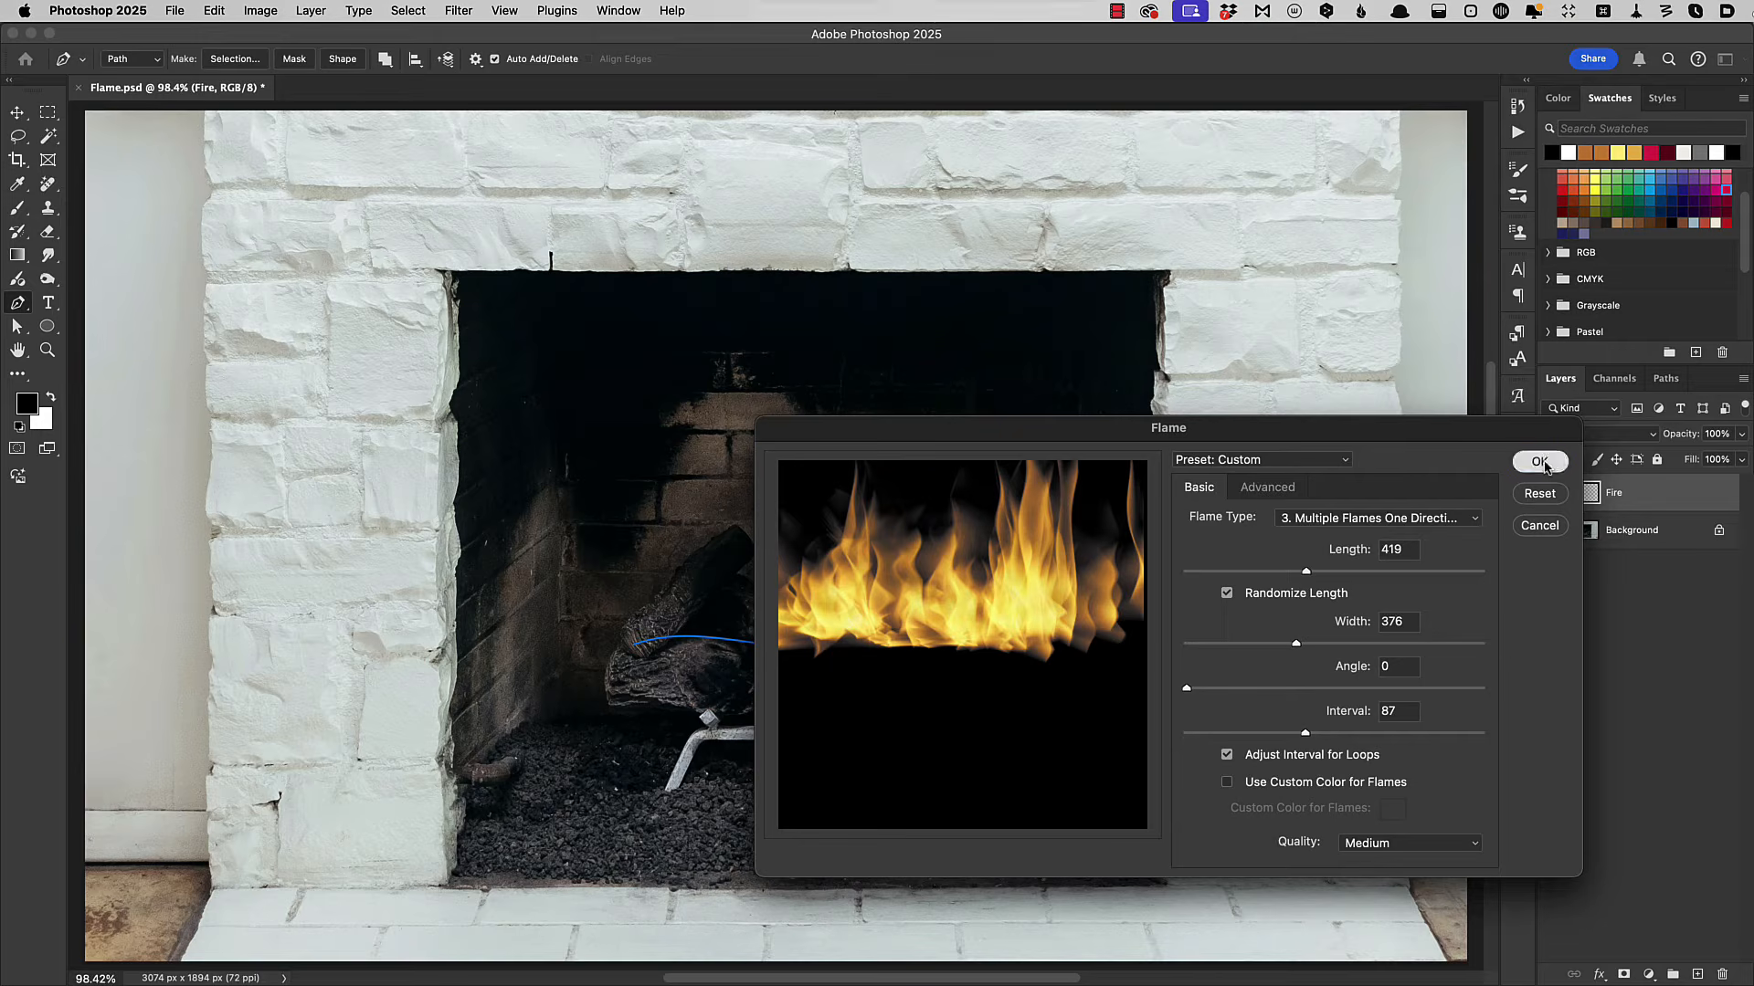
{"action": "left_click", "coordinate": [1540, 462]}
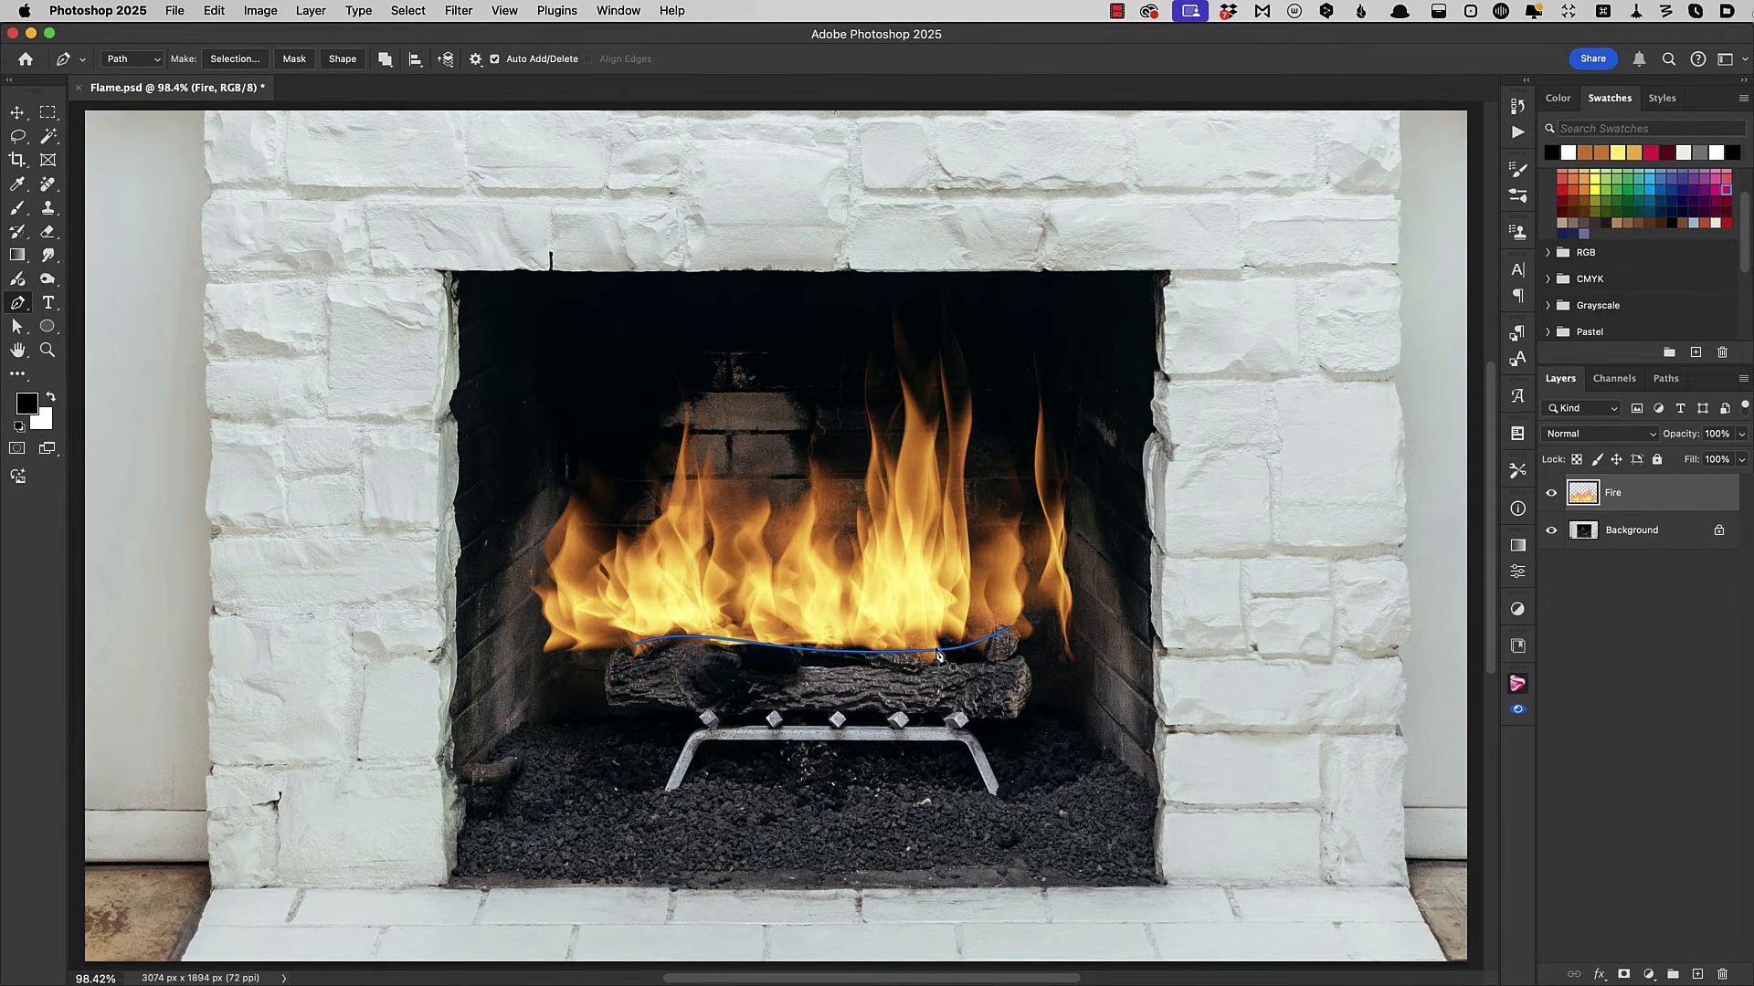
{"action": "key", "text": "Return"}
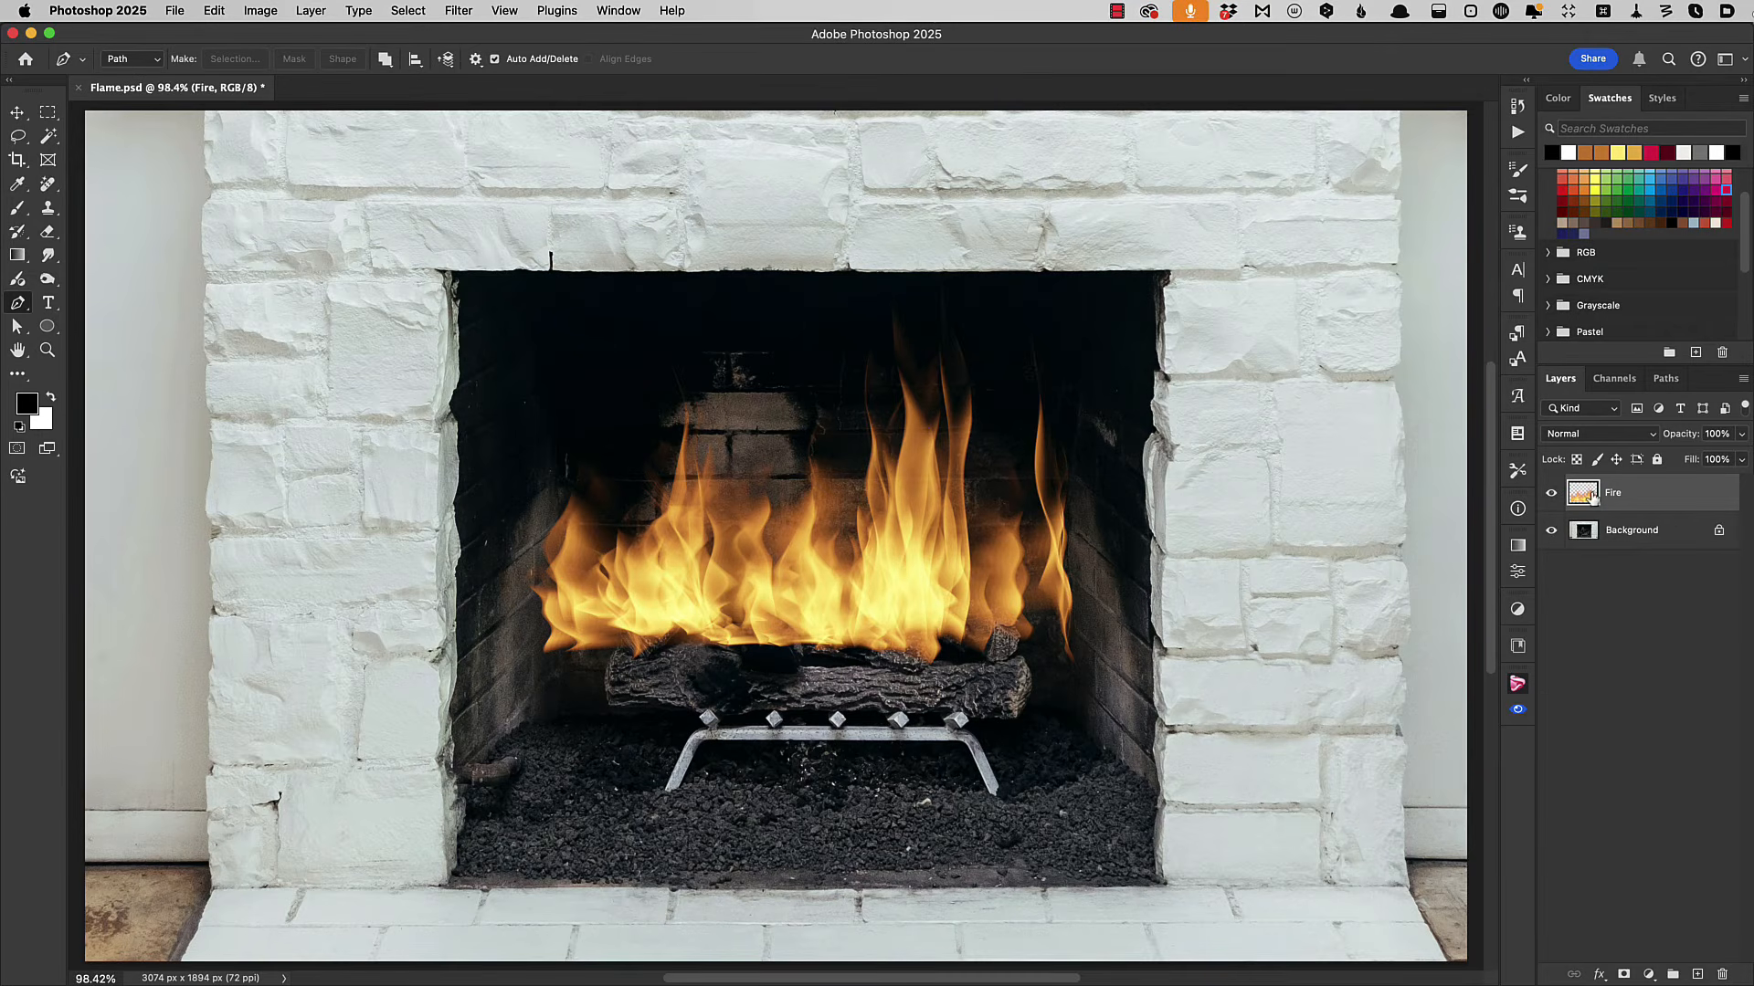
Free-transform the flames to about 76% width, seat them on the logs, and stretch them taller.
{"action": "left_click", "coordinate": [16, 113]}
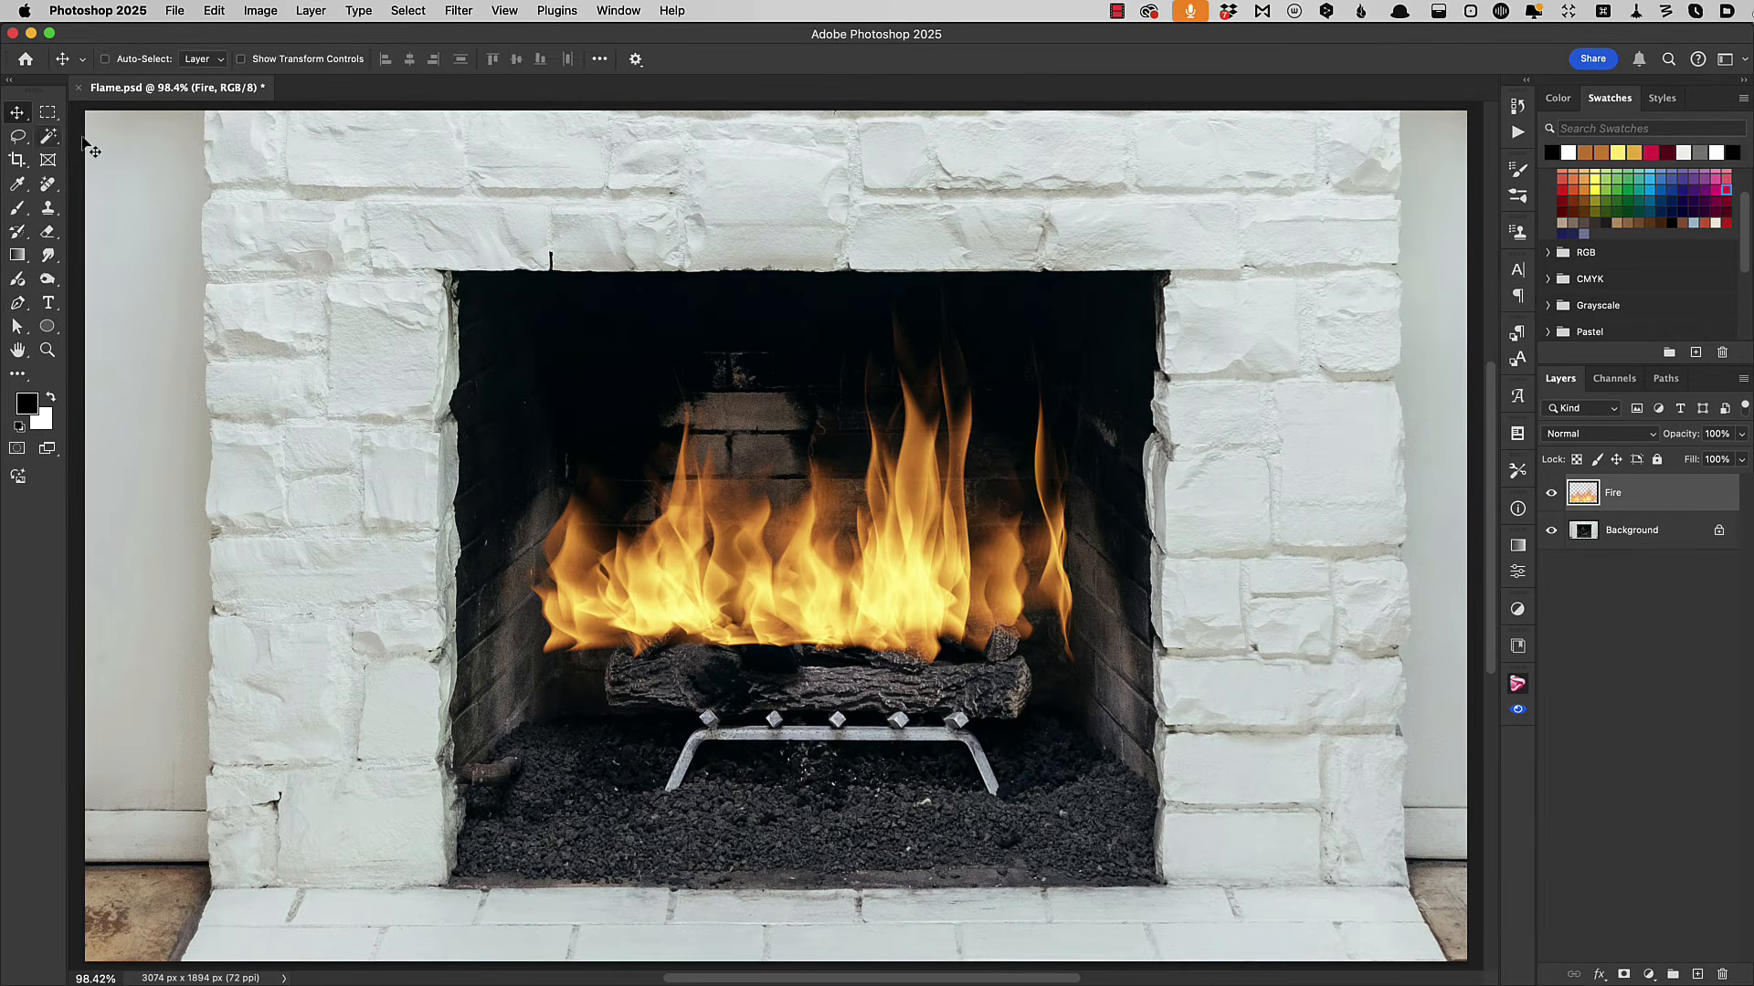
{"action": "left_click", "coordinate": [219, 10]}
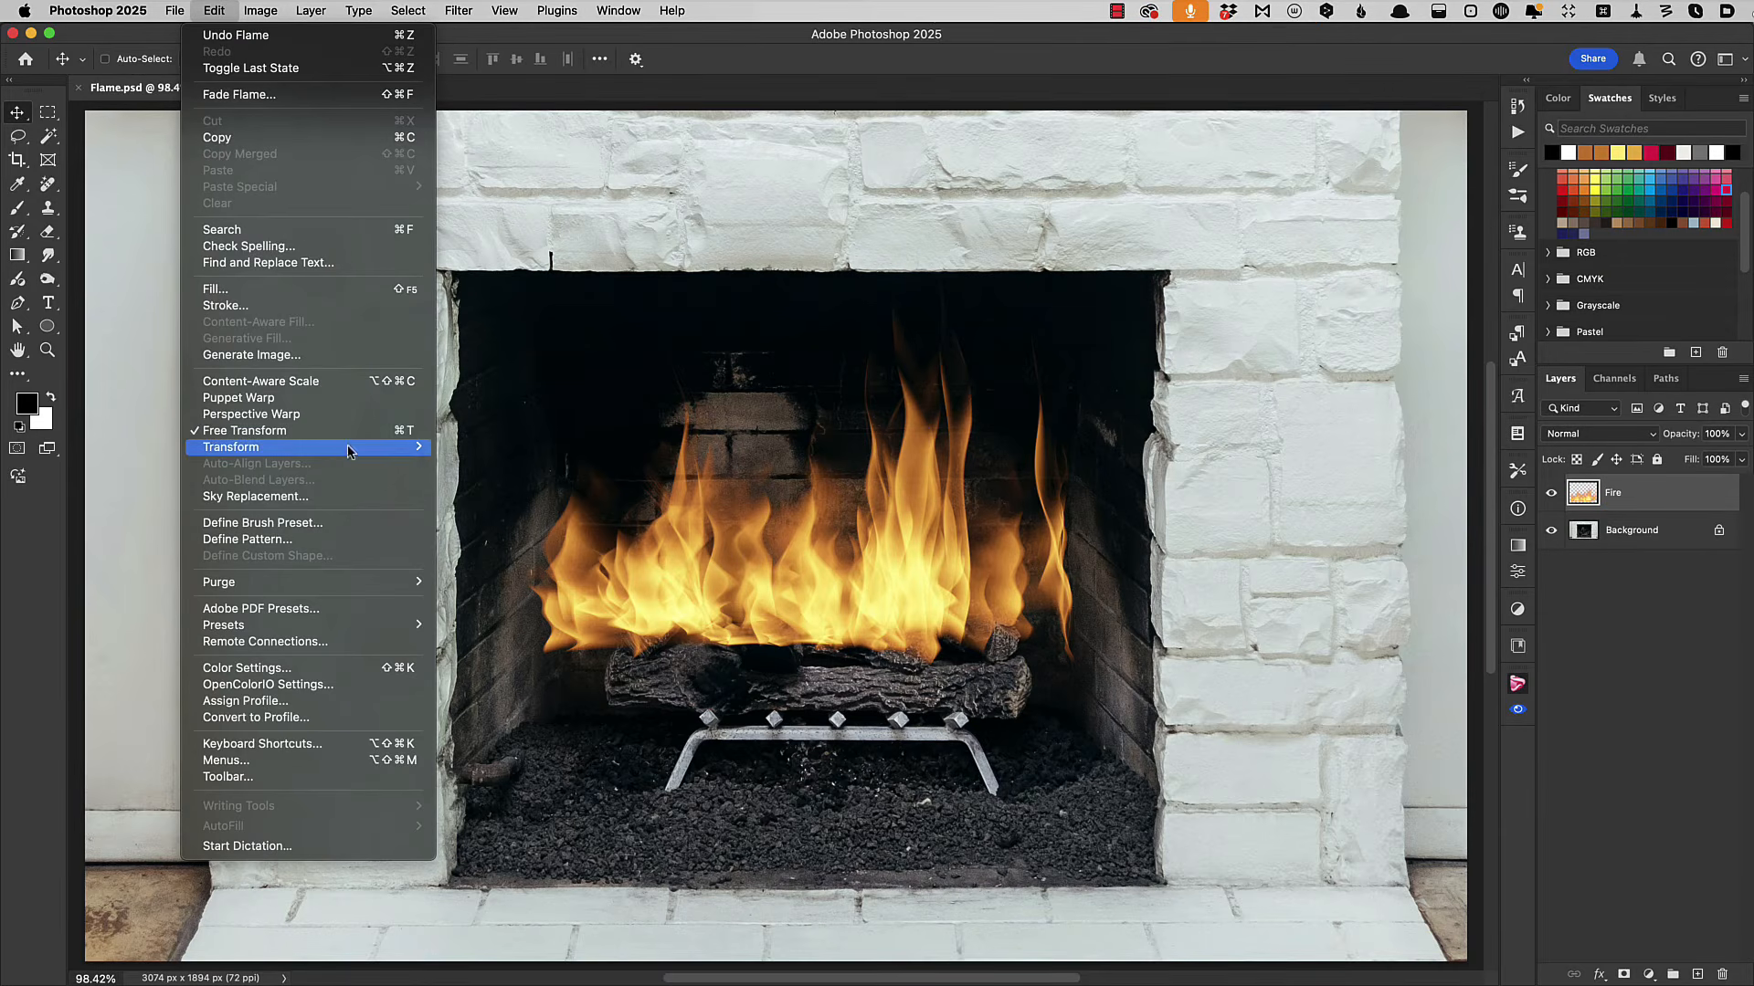
{"action": "left_click", "coordinate": [244, 430]}
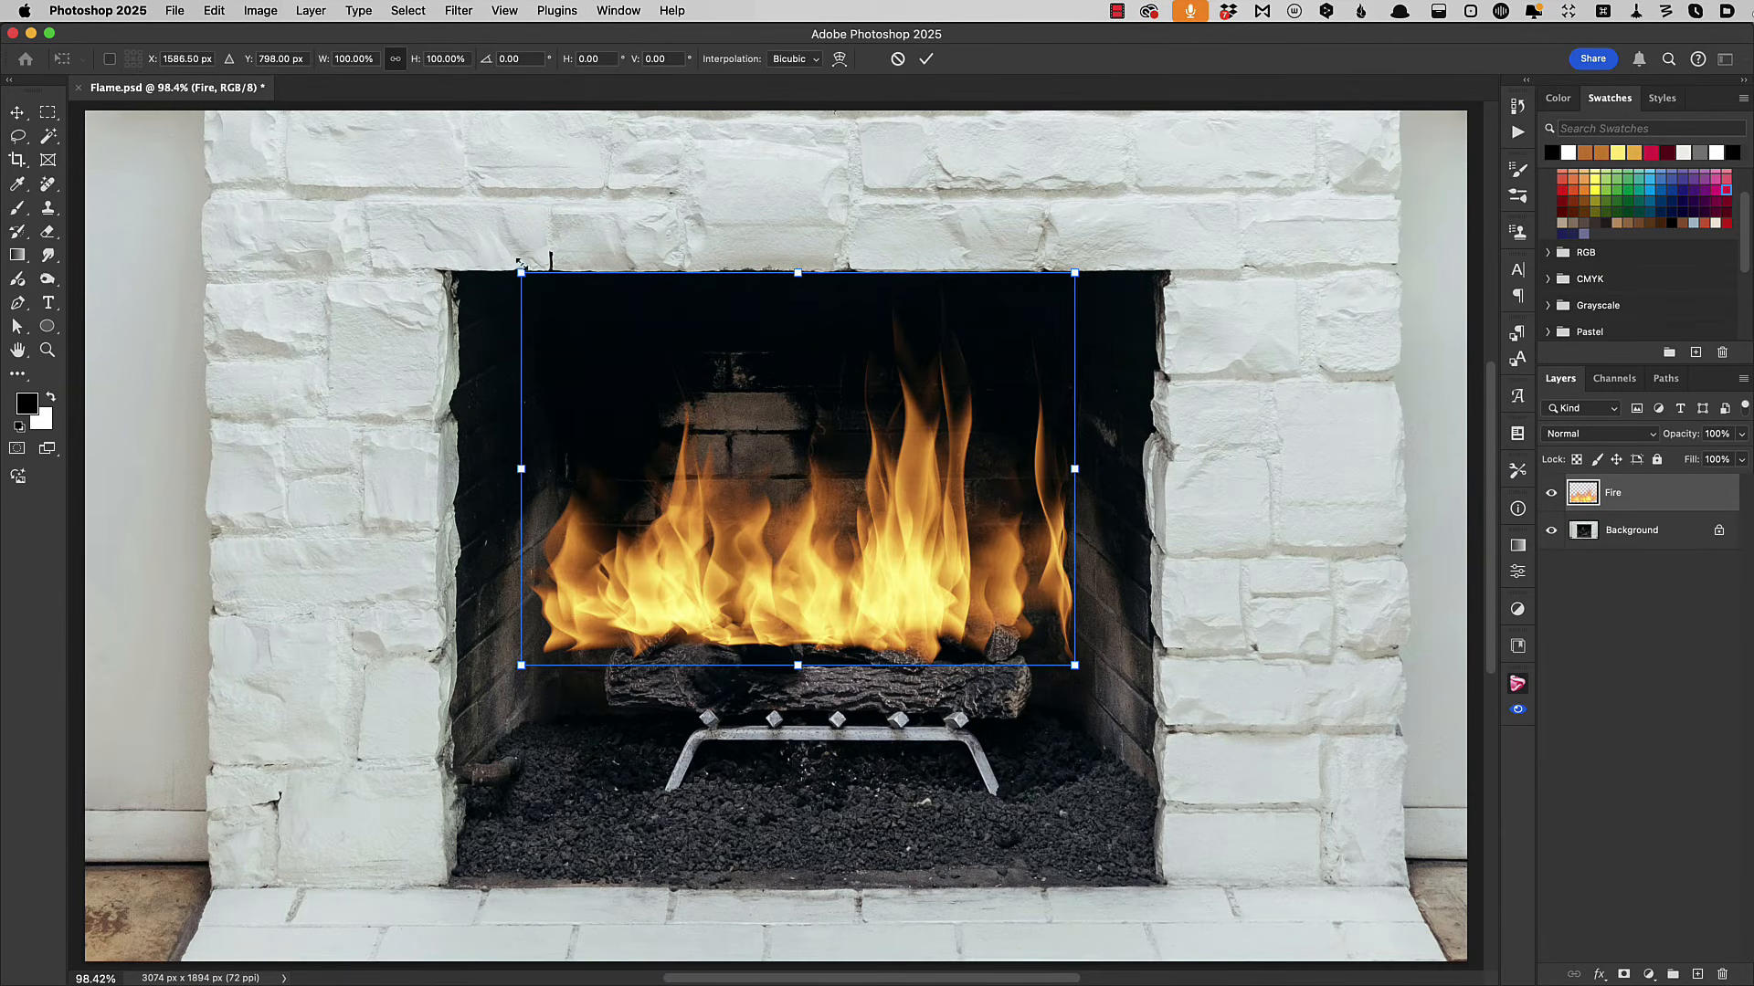
{"action": "left_click_drag", "start_coordinate": [521, 273], "coordinate": [600, 329]}
{"action": "left_click_drag", "start_coordinate": [1078, 335], "coordinate": [1052, 368]}
{"action": "left_click_drag", "start_coordinate": [1000, 494], "coordinate": [954, 527]}
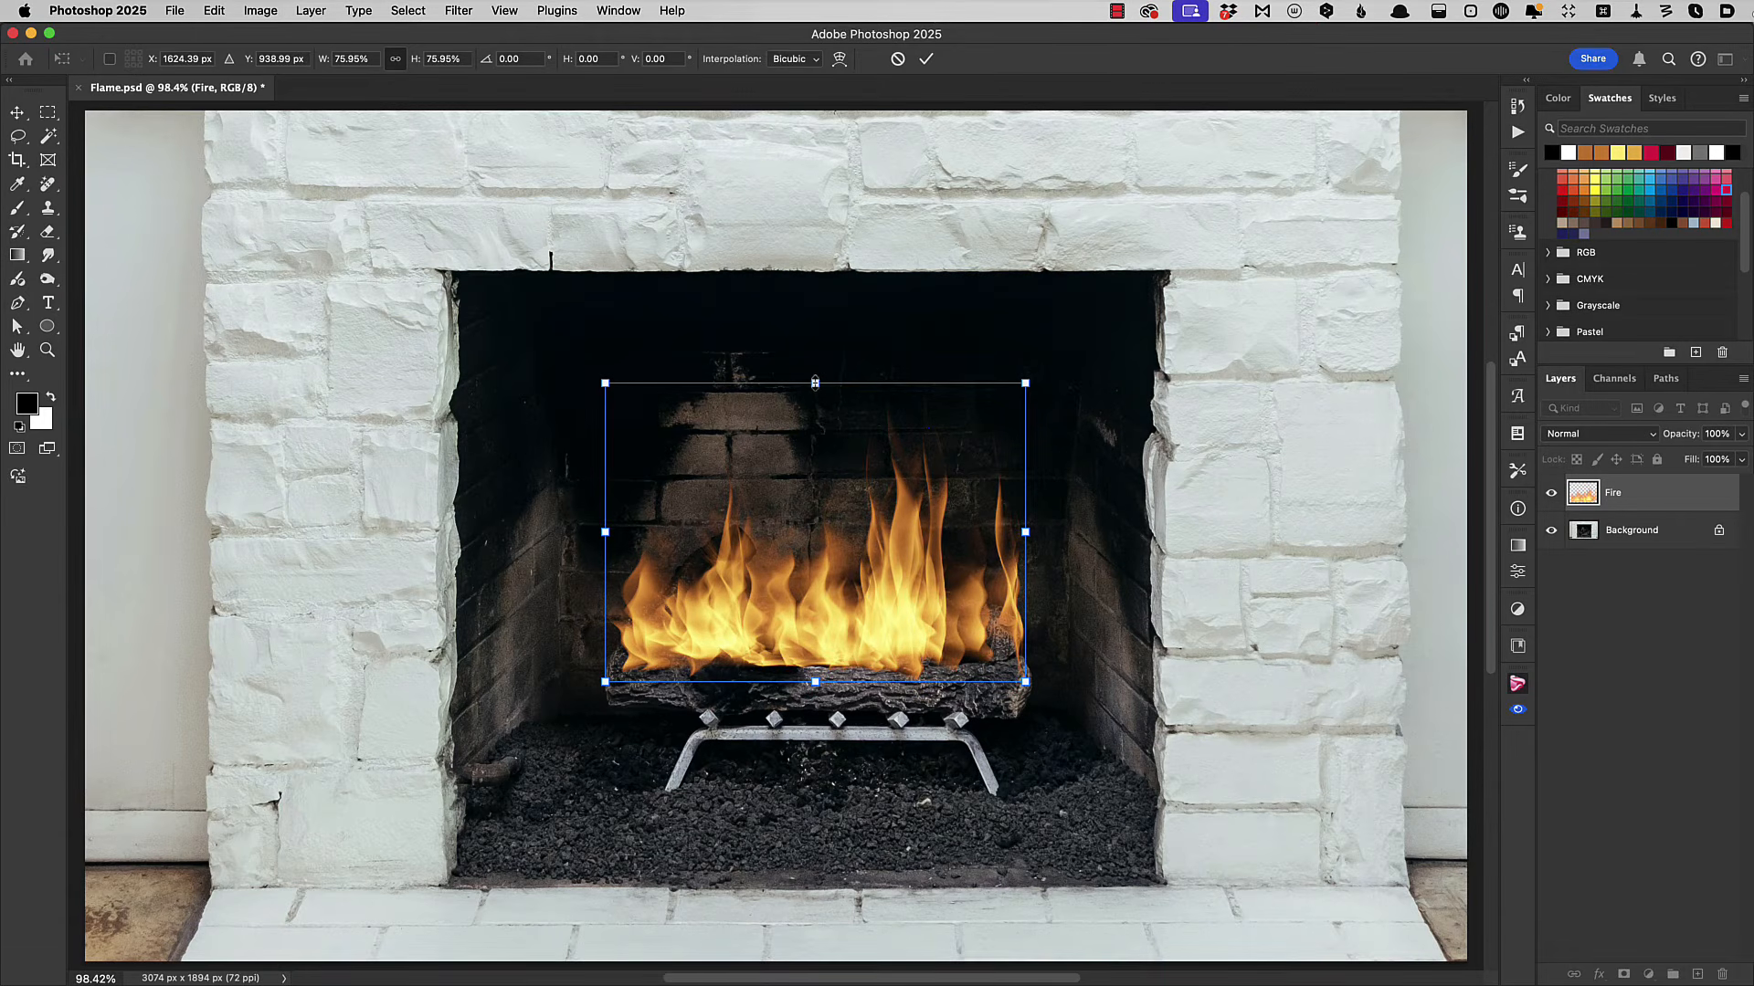
{"action": "left_click_drag", "start_coordinate": [814, 382], "coordinate": [810, 330]}
{"action": "key", "text": "Return"}
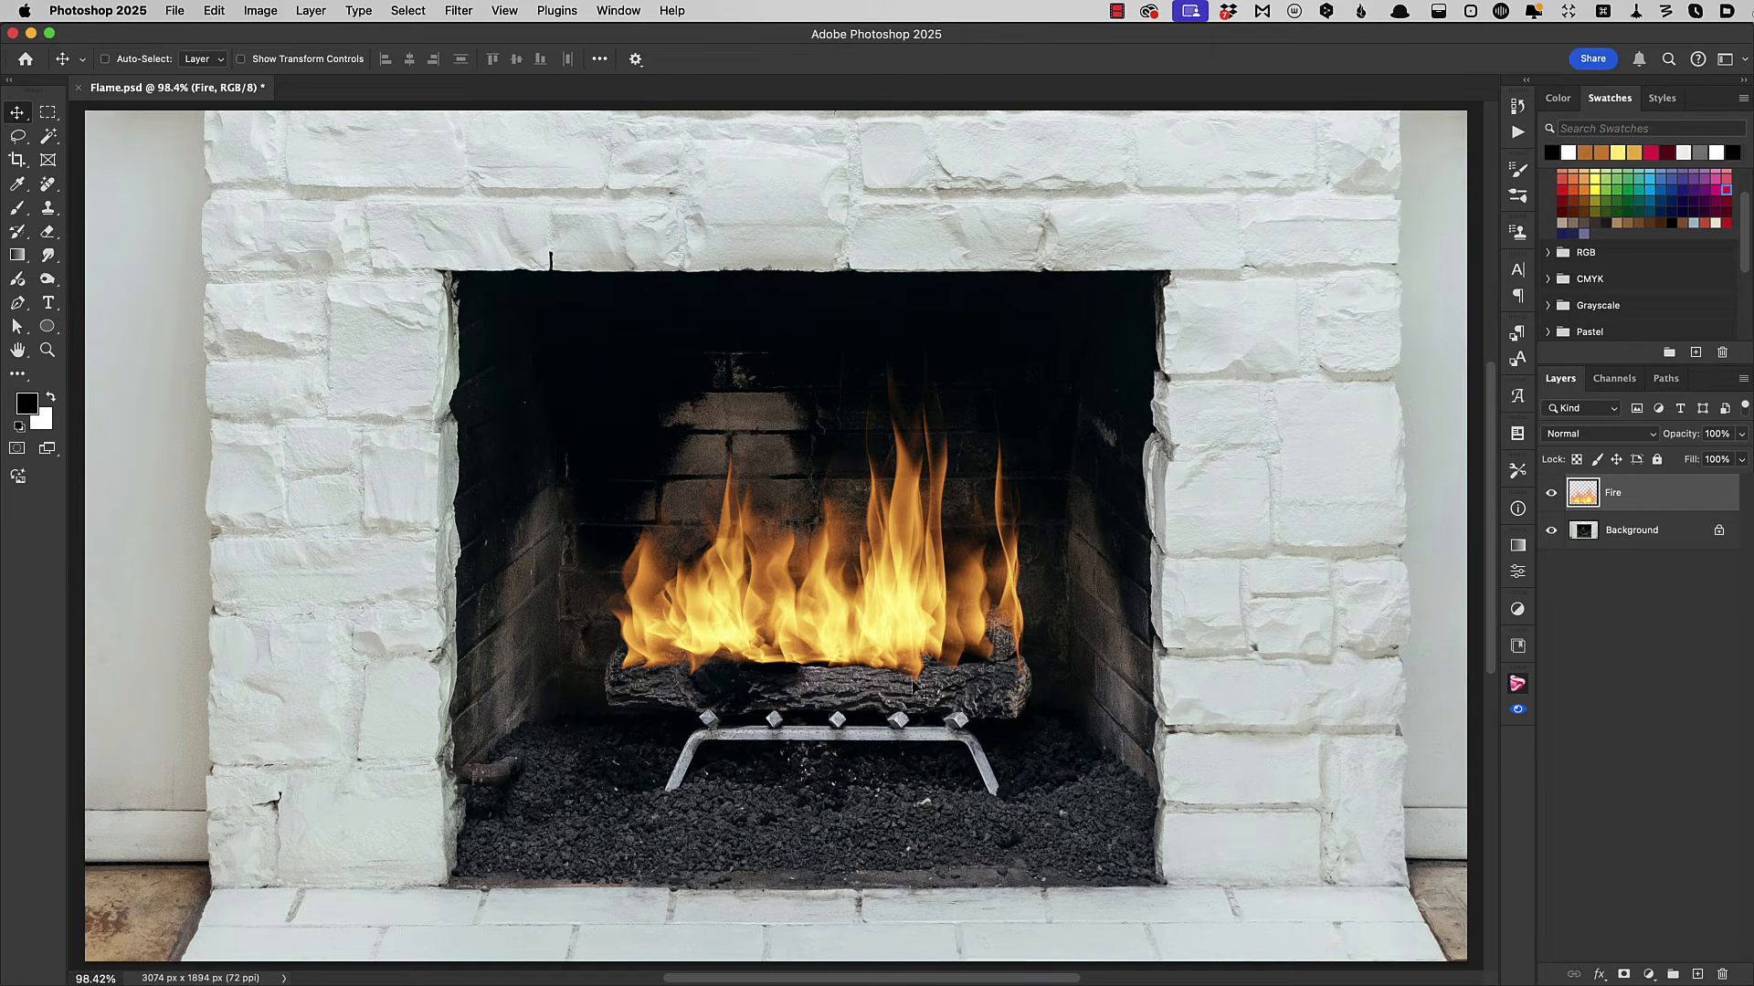
Smudge the base of the flames over the logs using a soft 100 px brush at 80% strength.
{"action": "left_click", "coordinate": [51, 265]}
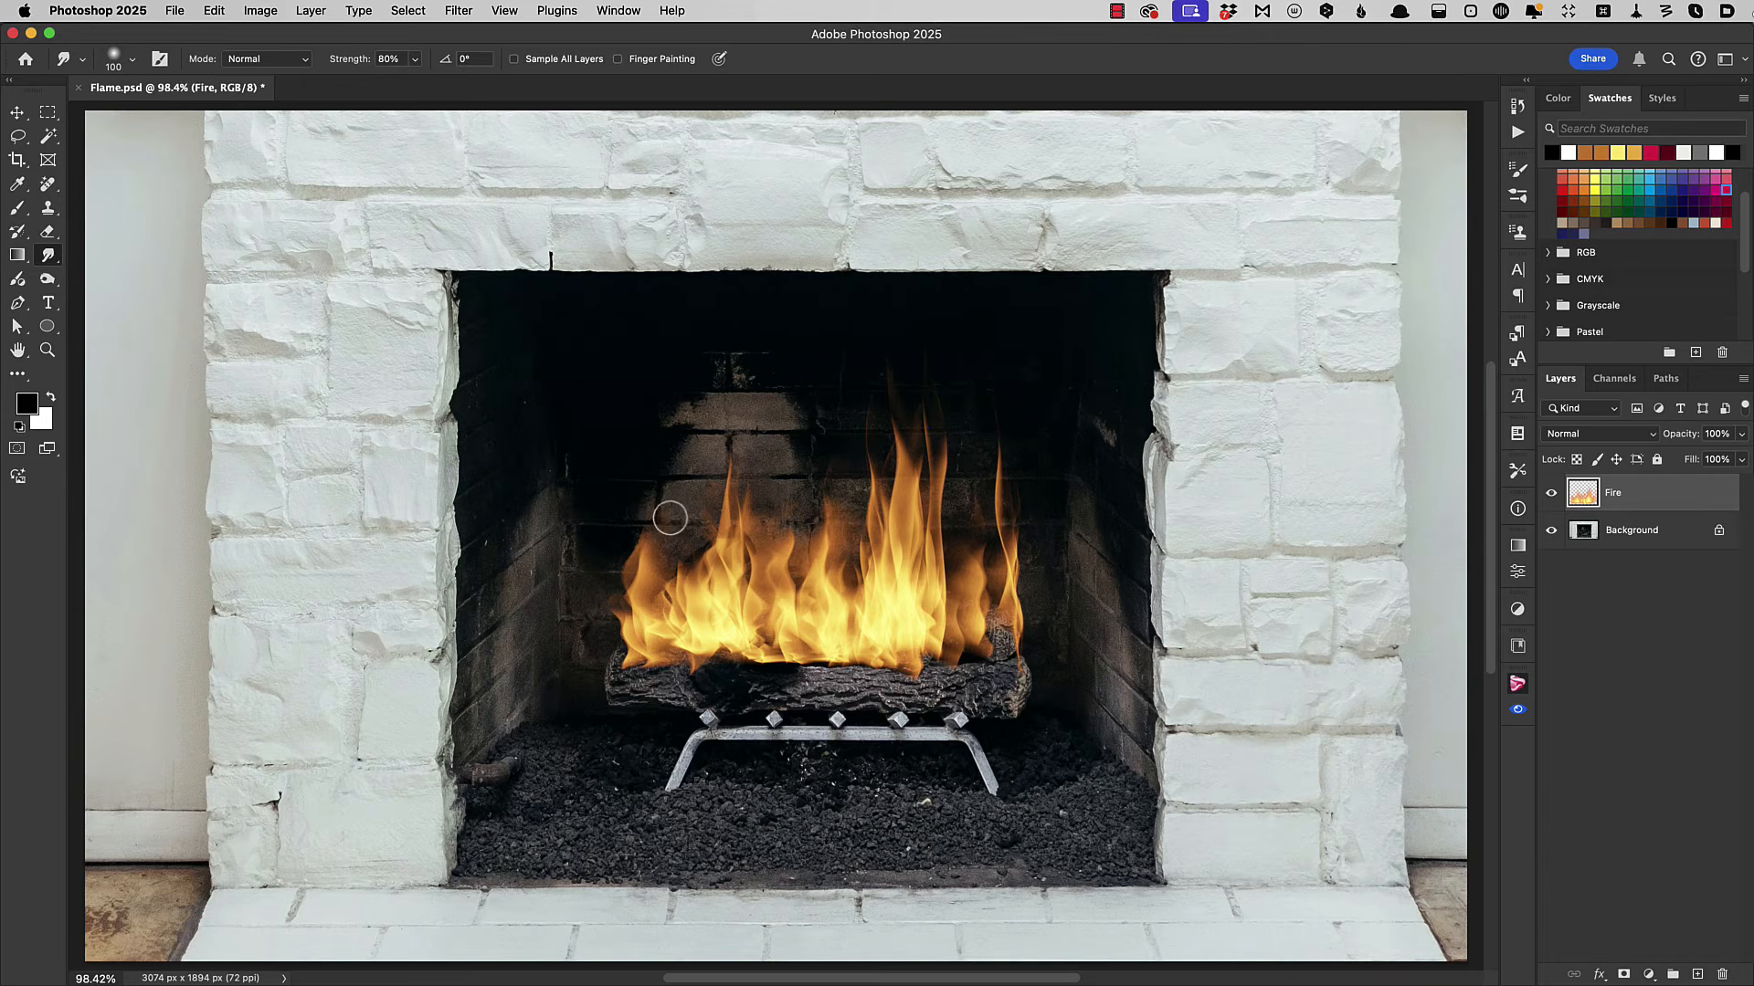
{"action": "right_click", "coordinate": [674, 518]}
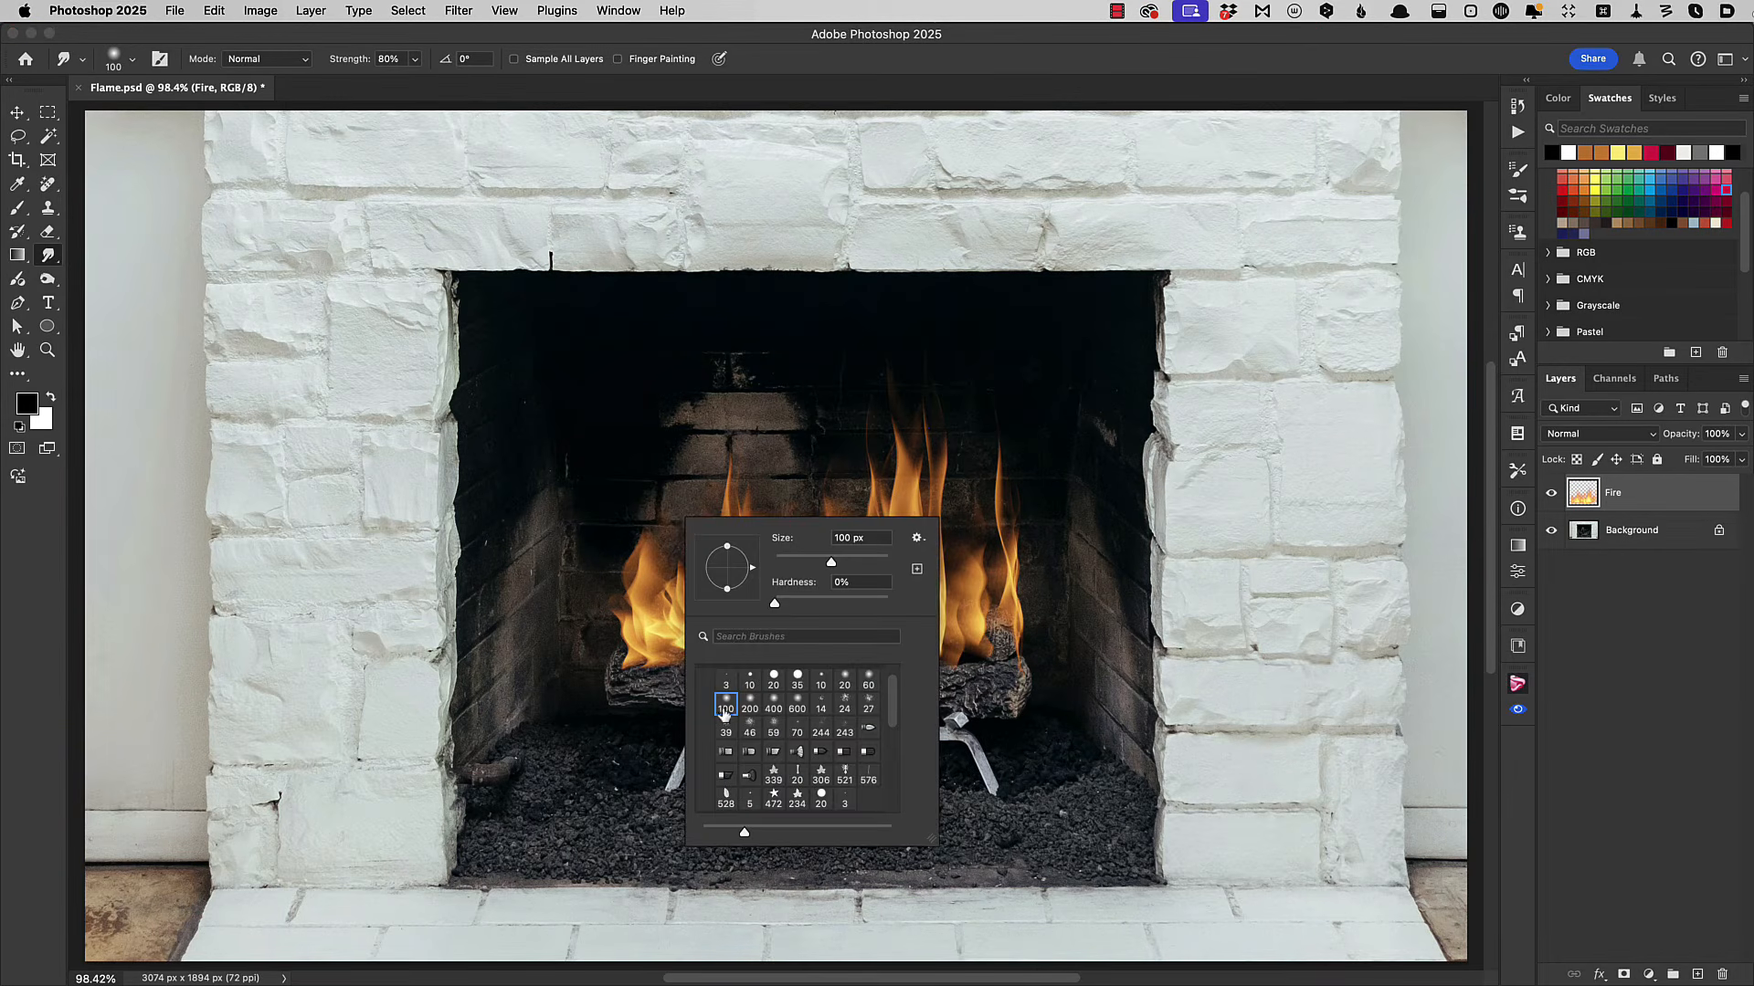
{"action": "left_click", "coordinate": [645, 645]}
{"action": "mouse_move", "coordinate": [676, 652]}
{"action": "left_mouse_down"}
{"action": "mouse_move", "coordinate": [829, 677]}
{"action": "mouse_move", "coordinate": [912, 663]}
{"action": "mouse_move", "coordinate": [827, 649]}
{"action": "mouse_move", "coordinate": [887, 658]}
{"action": "mouse_move", "coordinate": [927, 692]}
{"action": "mouse_move", "coordinate": [953, 652]}
{"action": "mouse_move", "coordinate": [982, 661]}
{"action": "mouse_move", "coordinate": [999, 621]}
{"action": "mouse_move", "coordinate": [1019, 676]}
{"action": "mouse_move", "coordinate": [1000, 618]}
{"action": "mouse_move", "coordinate": [987, 715]}
{"action": "mouse_move", "coordinate": [661, 641]}
{"action": "mouse_move", "coordinate": [642, 693]}
{"action": "mouse_move", "coordinate": [608, 670]}
{"action": "left_mouse_up"}
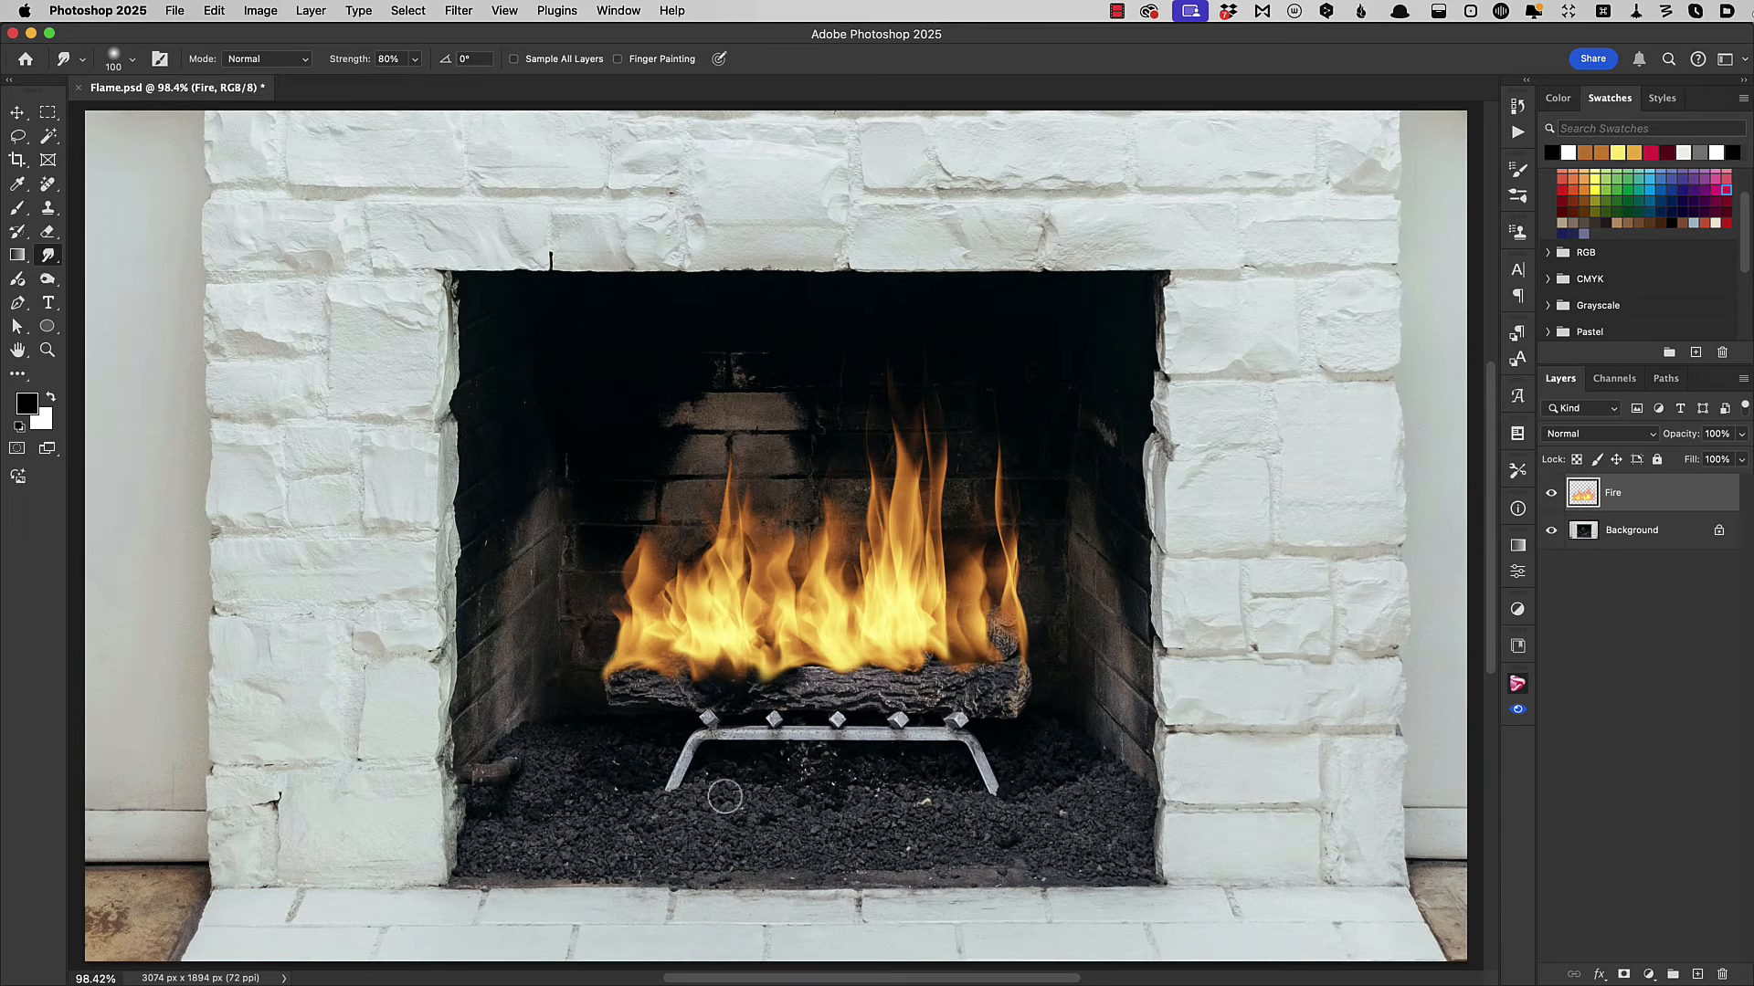
Create a new layer named glow in Hard Light mode directly above the Background.
{"action": "left_click", "coordinate": [1585, 532]}
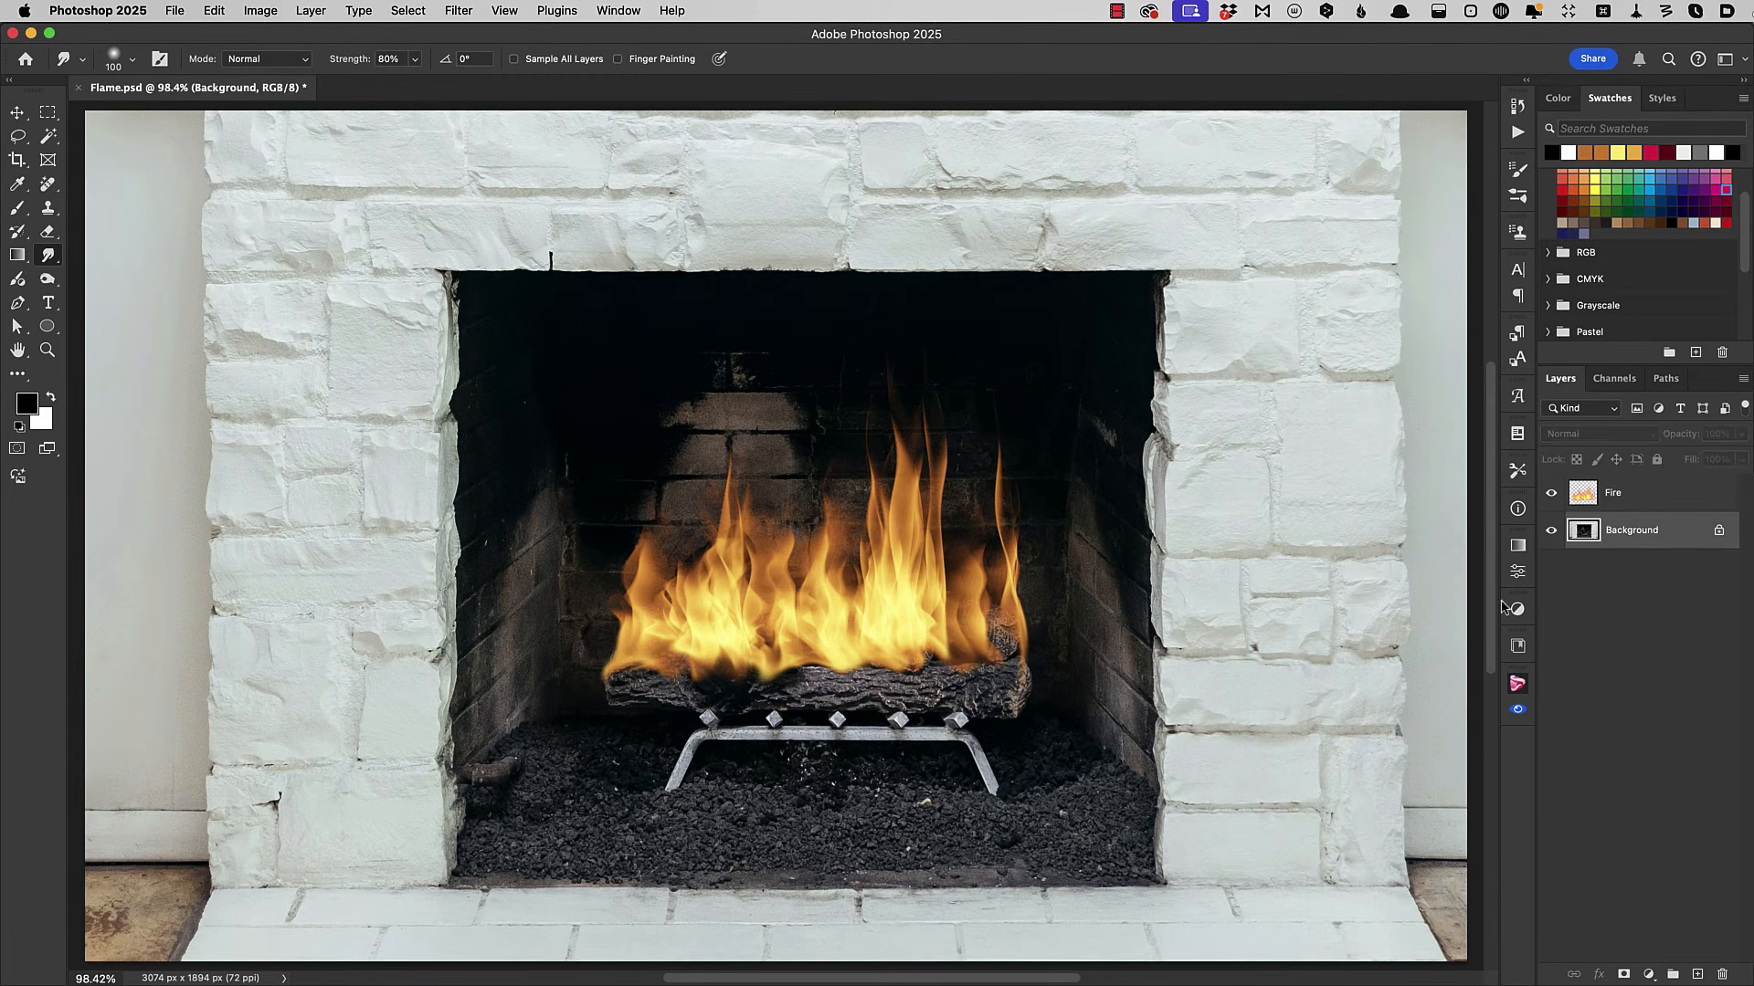
{"action": "left_click", "coordinate": [312, 10]}
{"action": "mouse_move", "coordinate": [330, 37]}
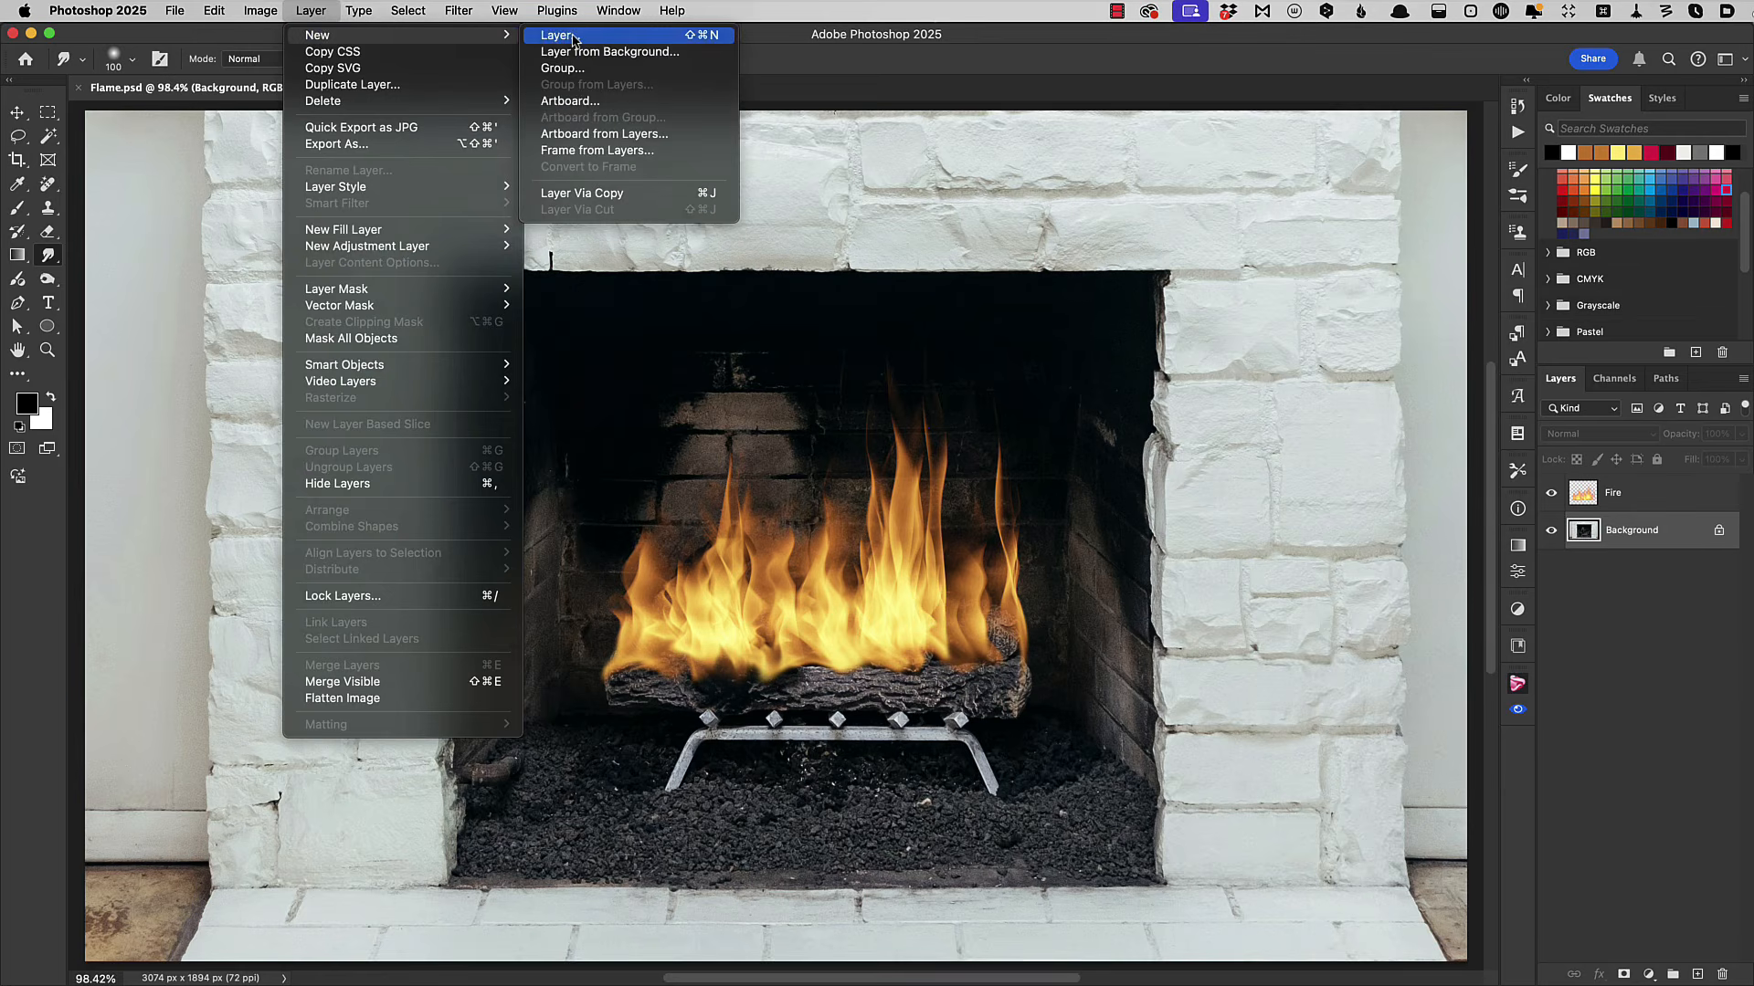
{"action": "left_click", "coordinate": [572, 37]}
{"action": "type", "text": "glow"}
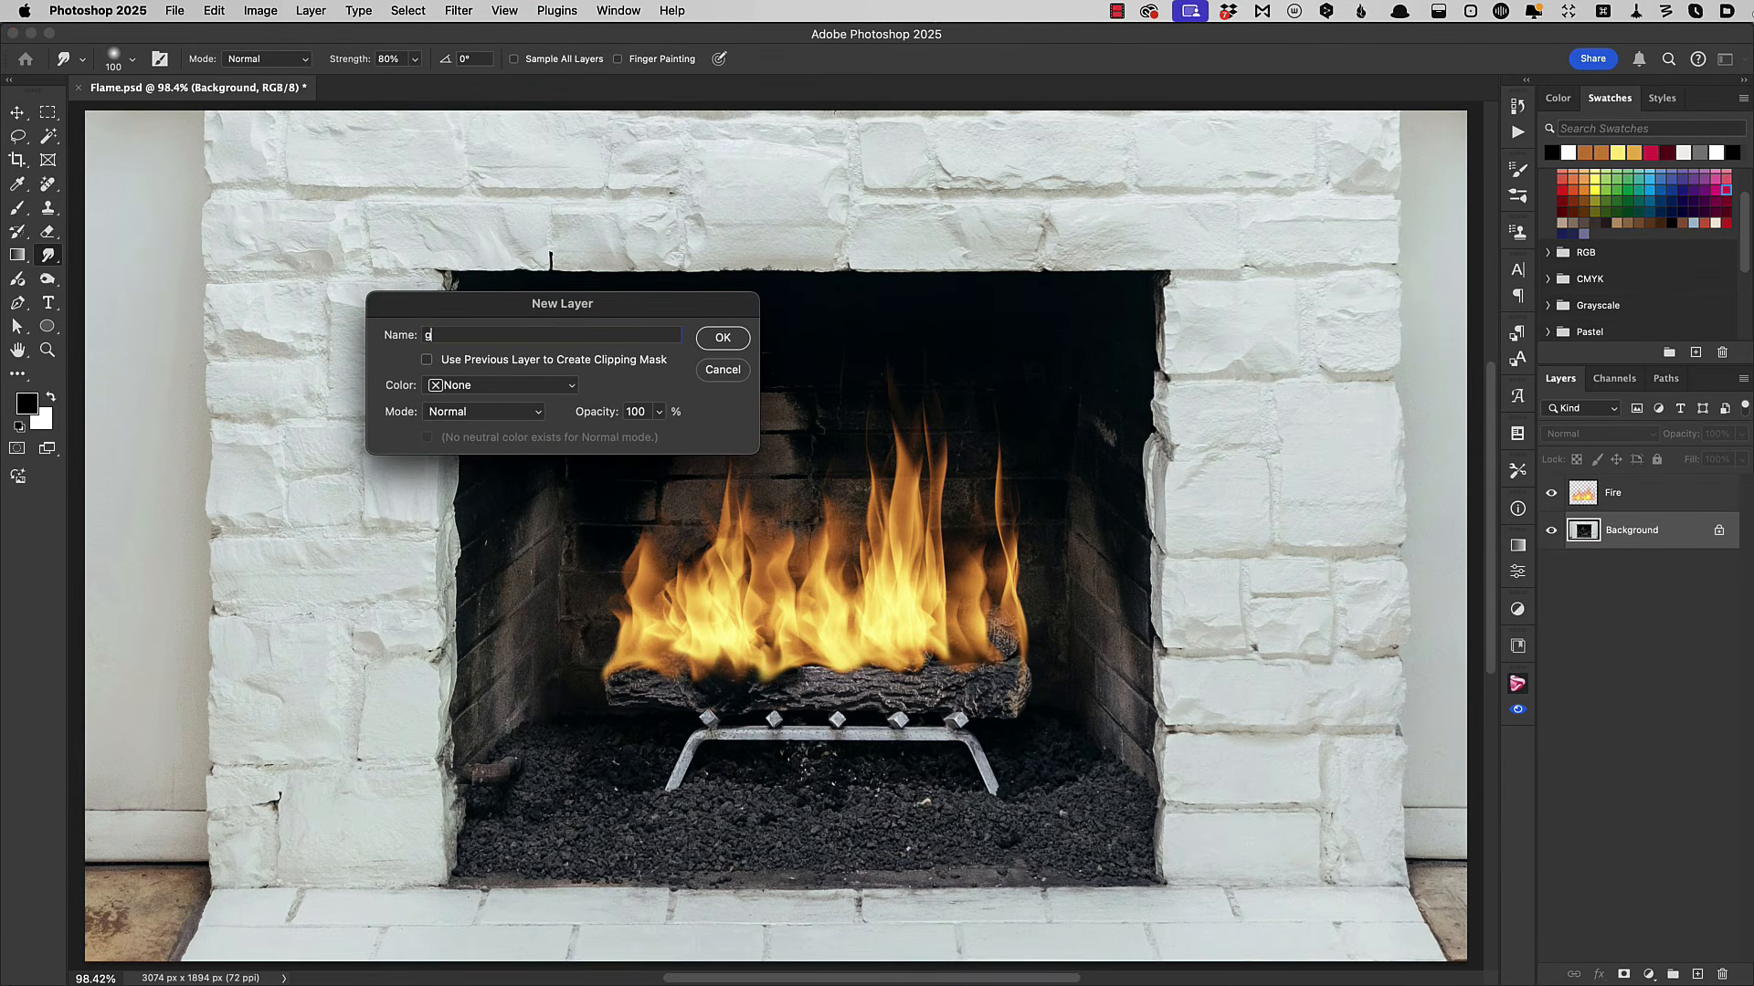
{"action": "left_click", "coordinate": [507, 414]}
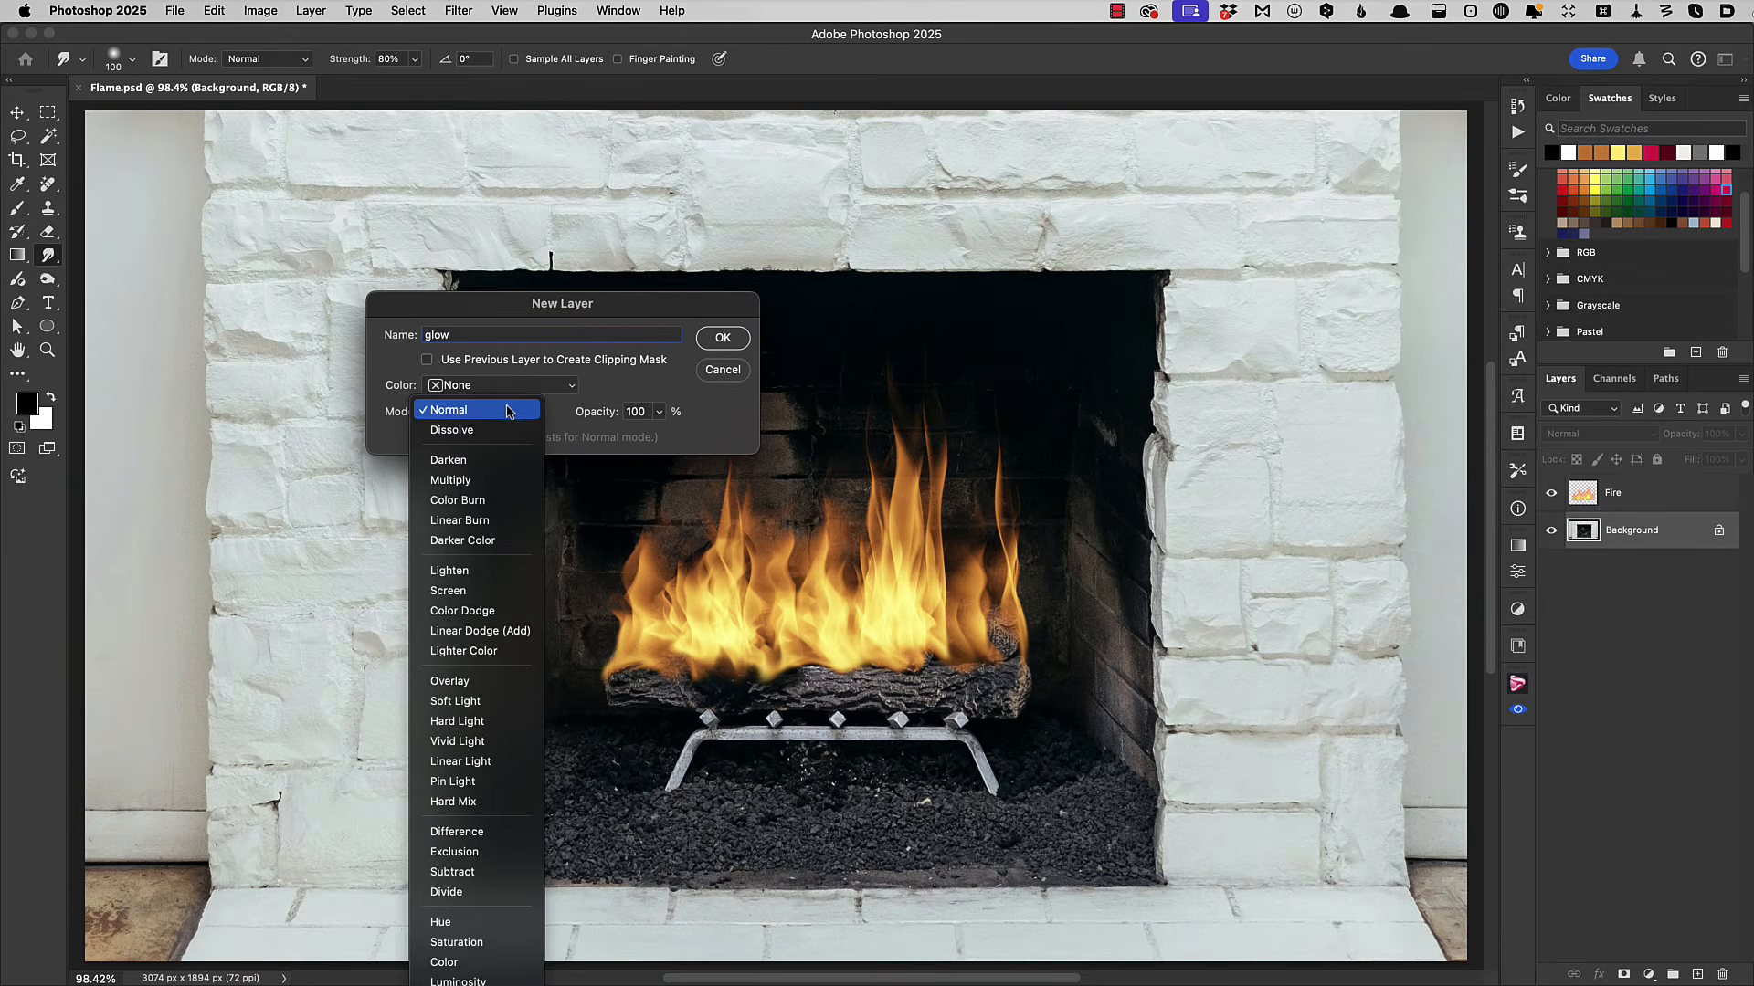
{"action": "left_click", "coordinate": [497, 723]}
{"action": "left_click", "coordinate": [722, 339]}
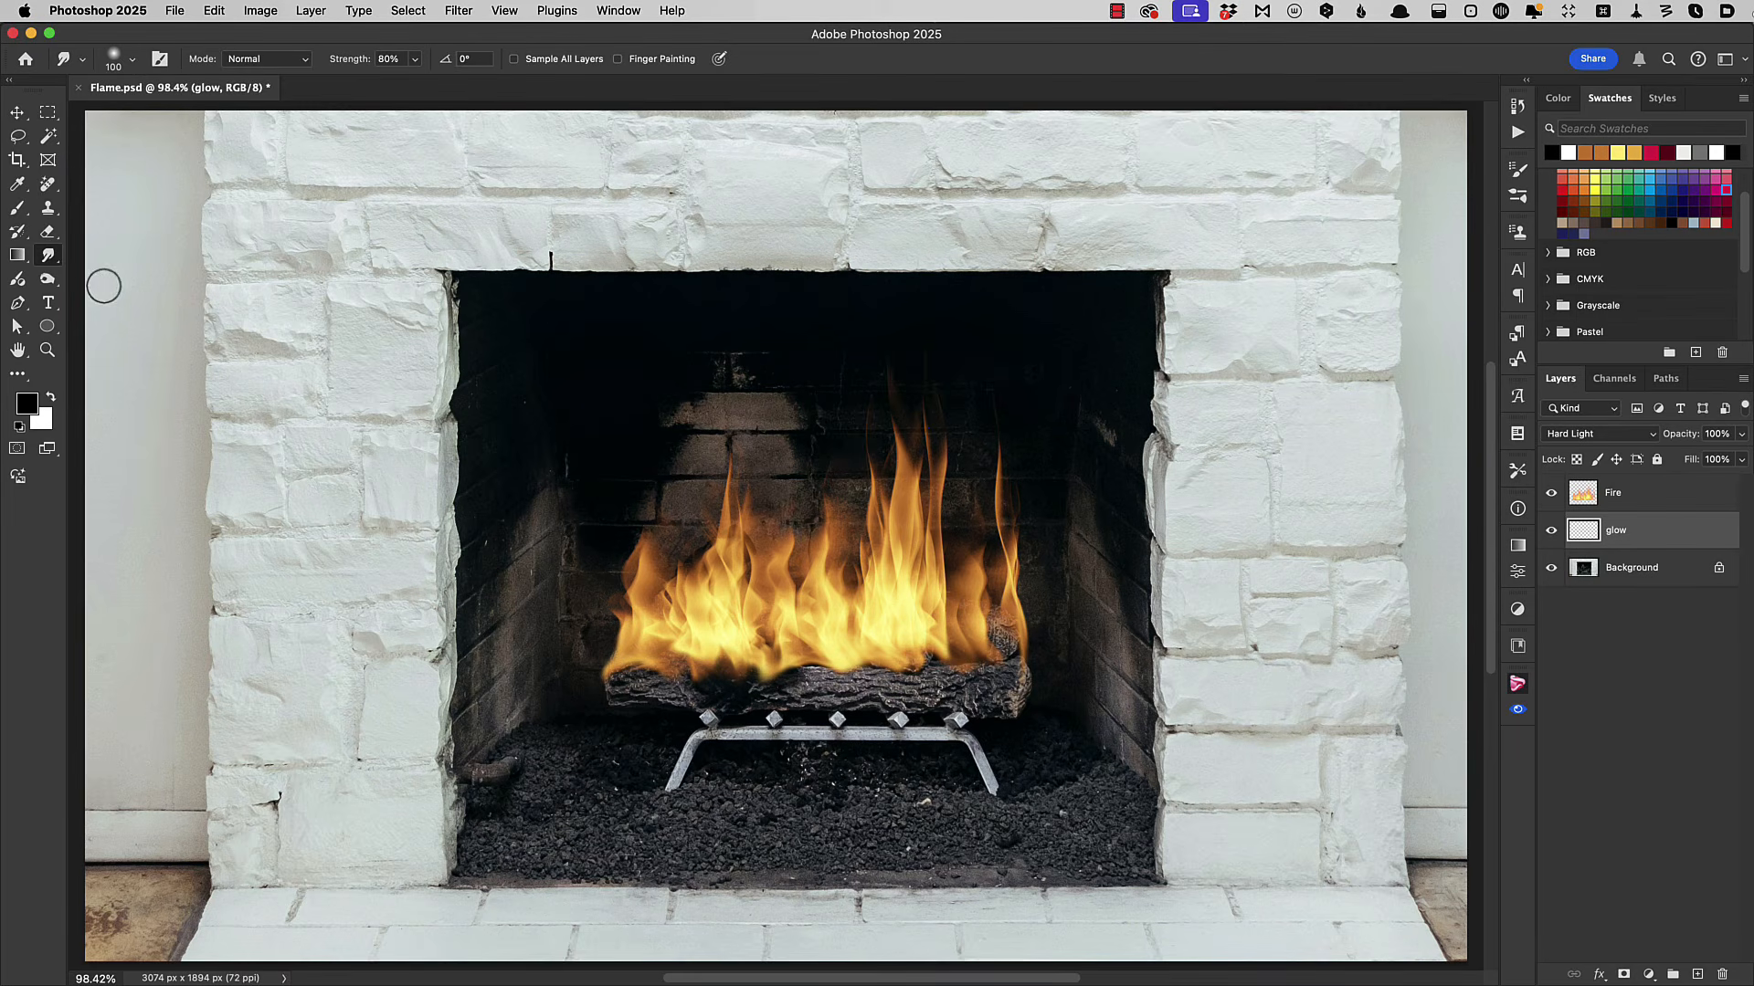
Sample orange from the flames and paint a soft glow on the bricks and logs around the fire at 20% brush opacity.
{"action": "left_click", "coordinate": [18, 208]}
{"action": "mouse_move", "coordinate": [794, 592]}
{"action": "left_mouse_down"}
{"action": "mouse_move", "coordinate": [828, 586]}
{"action": "mouse_move", "coordinate": [757, 585]}
{"action": "left_mouse_up"}
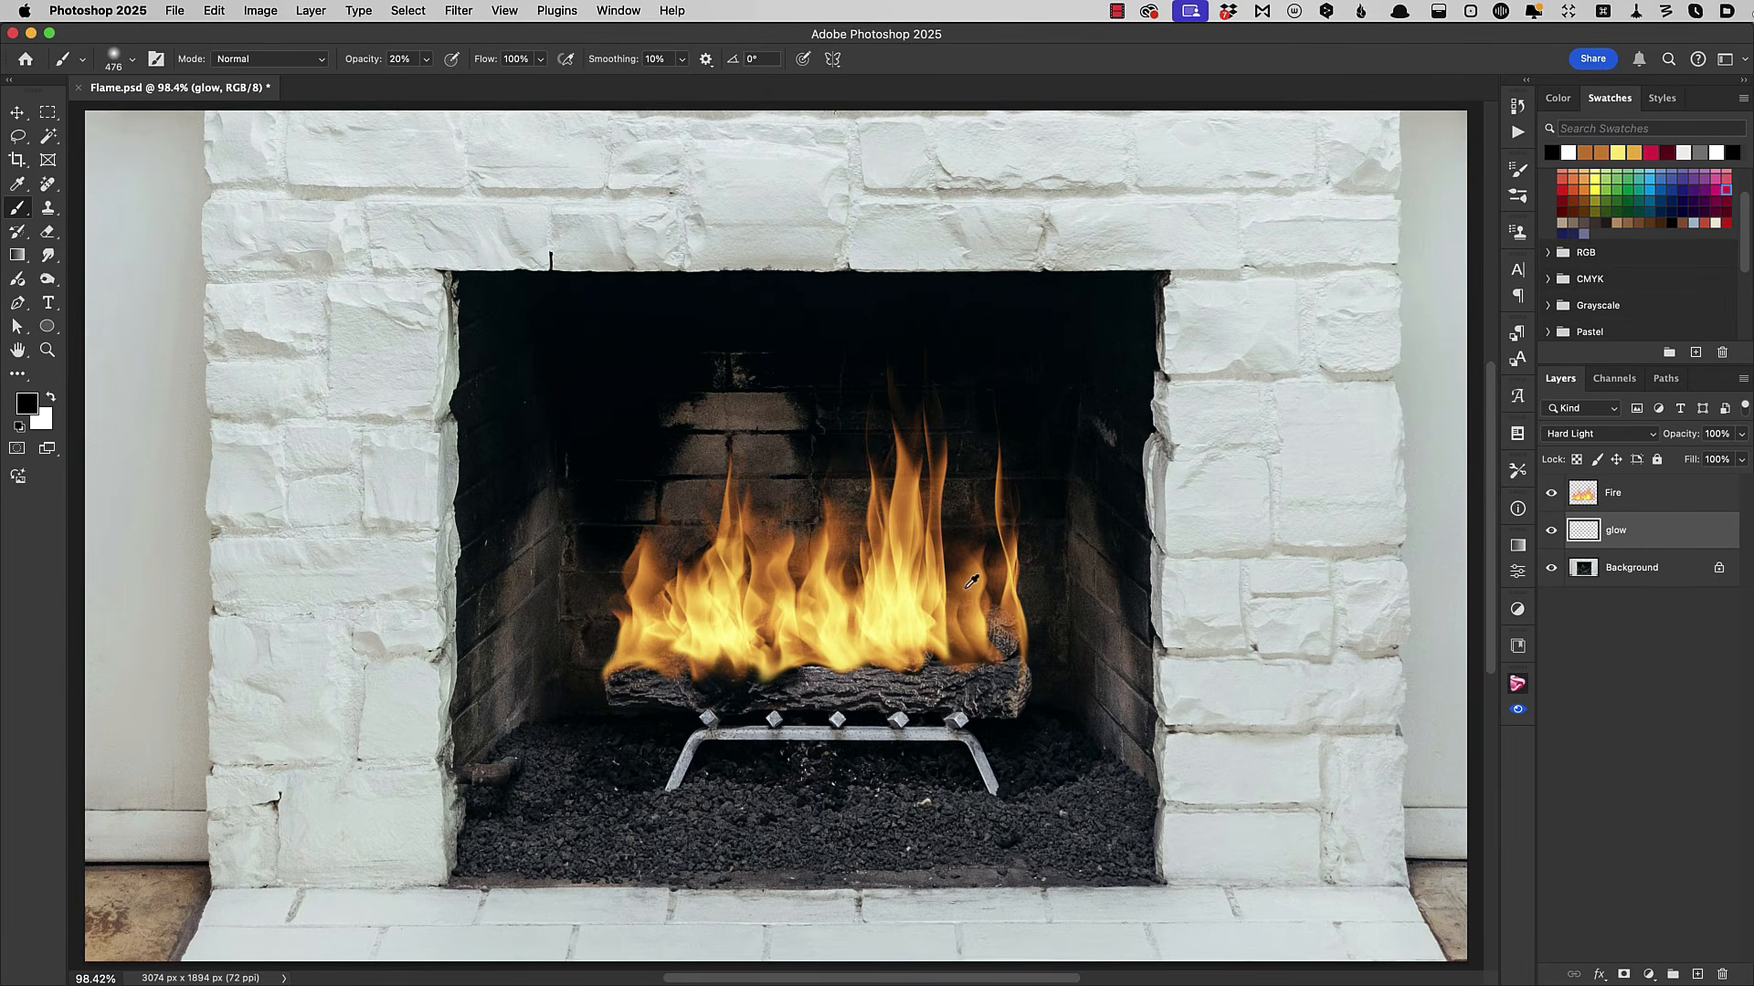
{"action": "left_click", "coordinate": [975, 584], "text": "alt"}
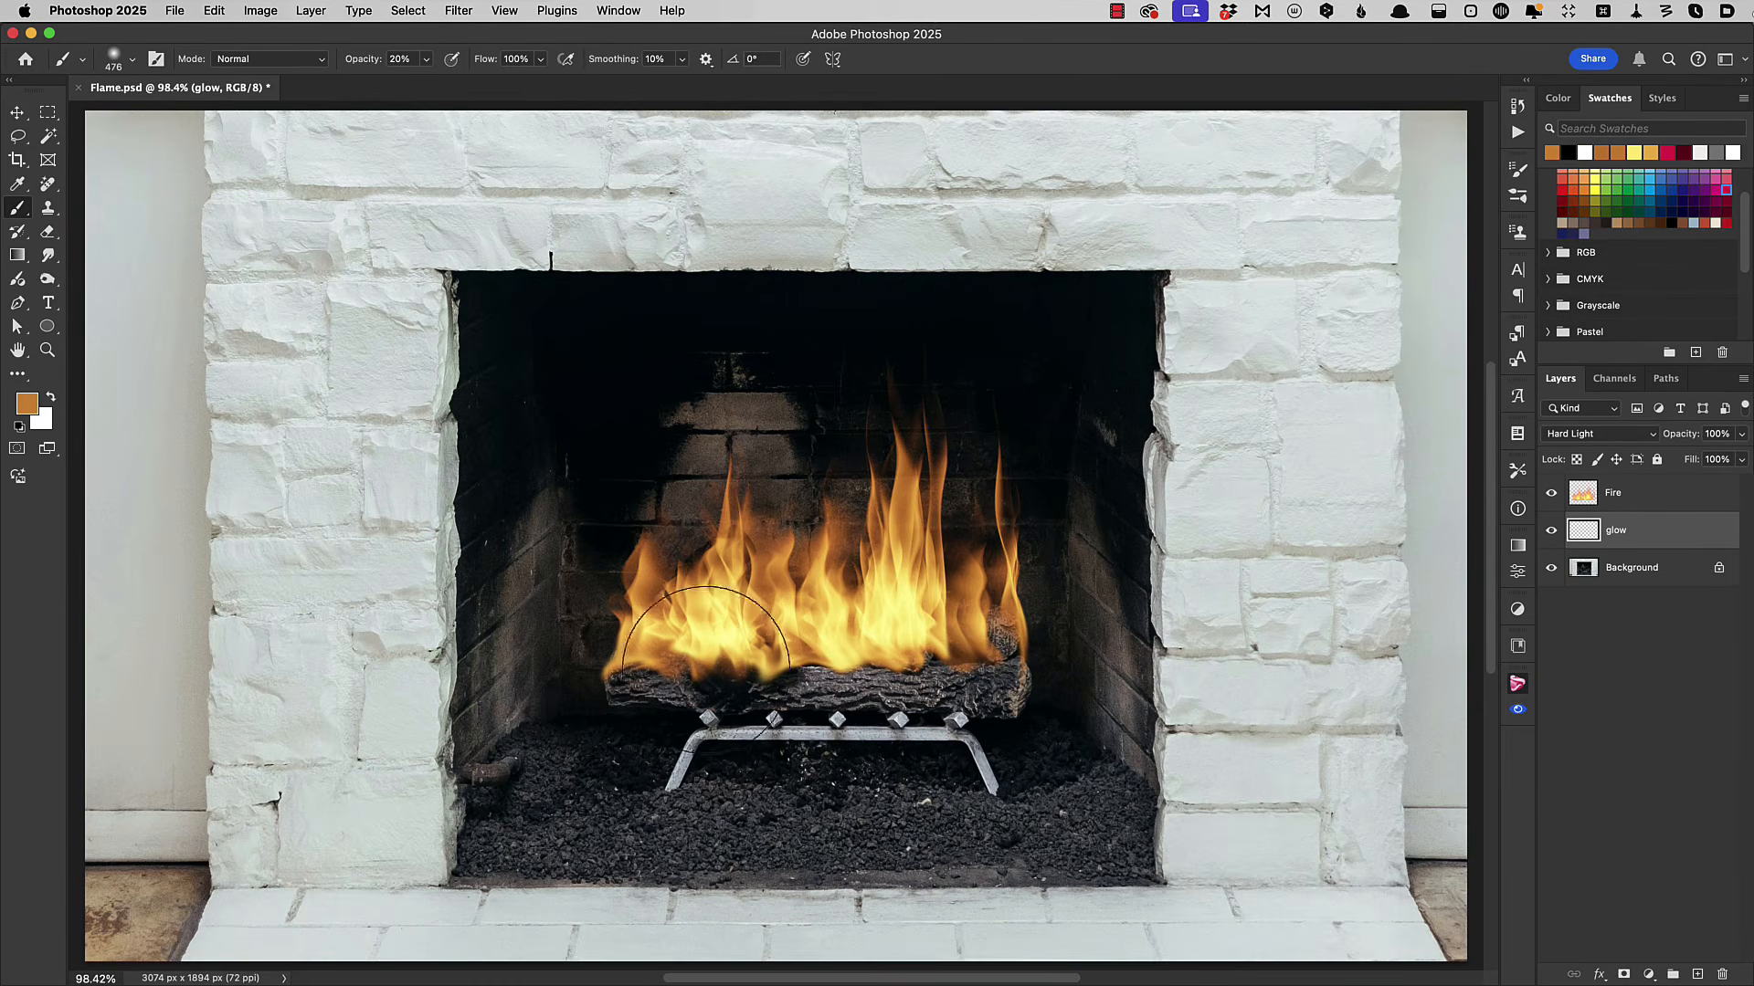
{"action": "left_click_drag", "start_coordinate": [667, 591], "coordinate": [699, 490]}
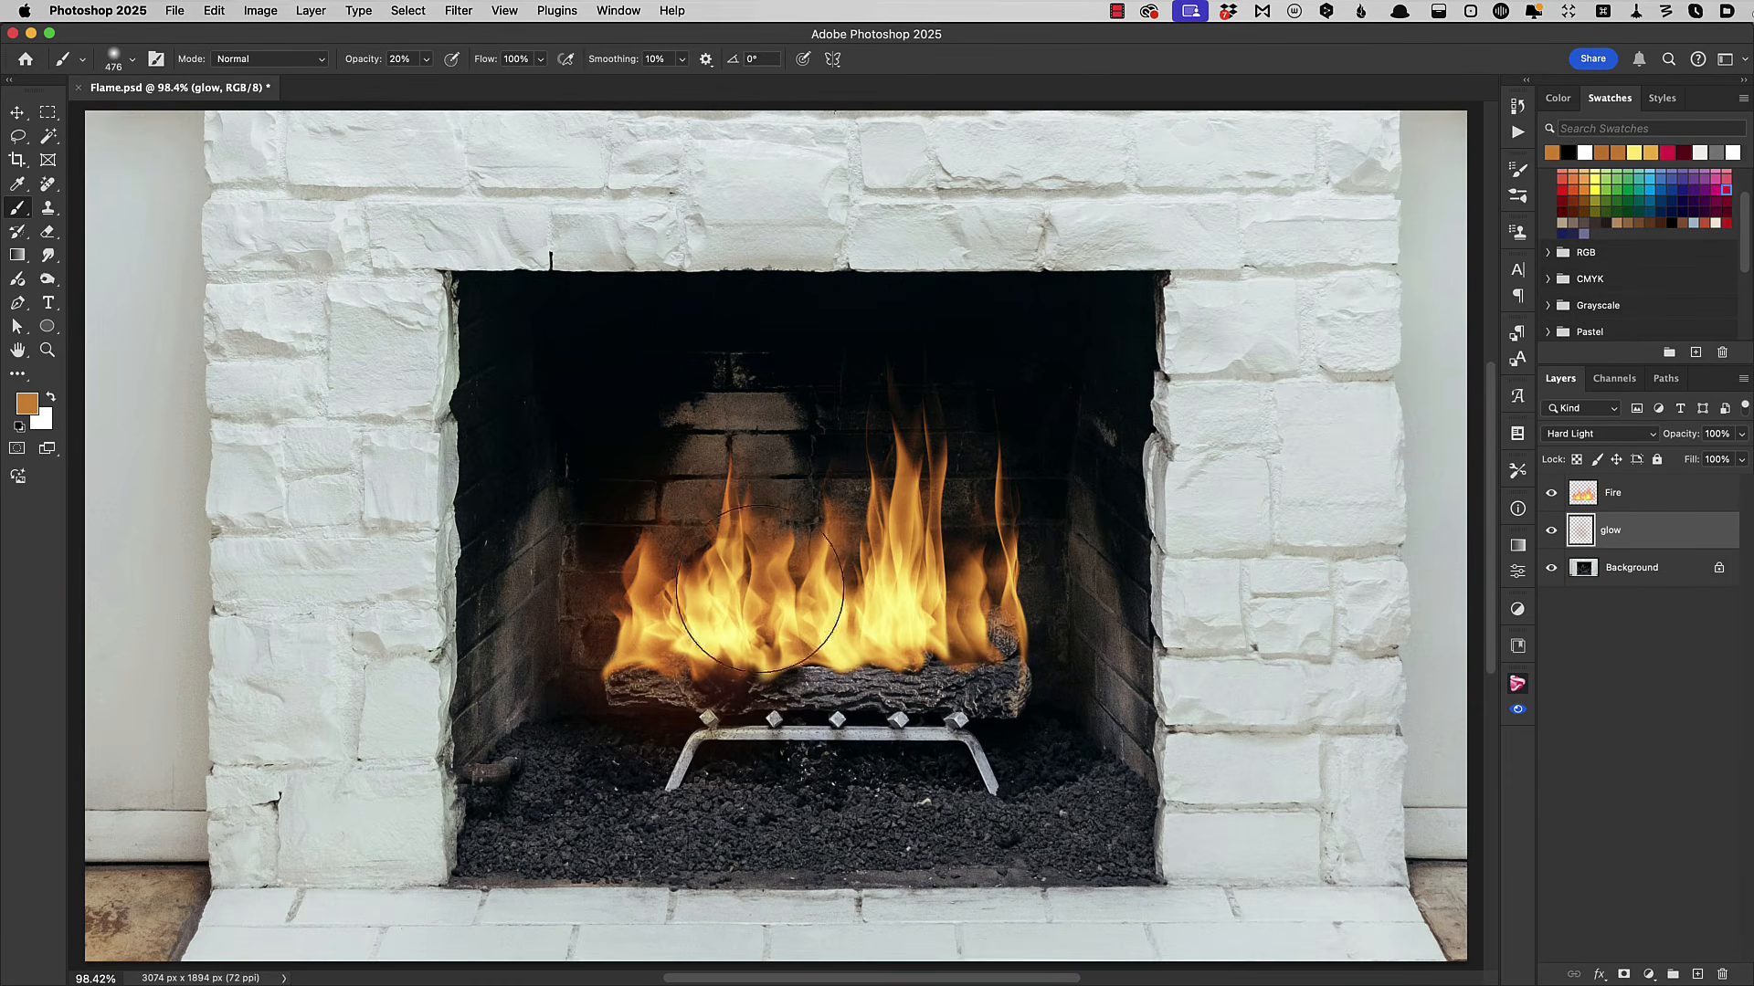
{"action": "left_click_drag", "start_coordinate": [772, 596], "coordinate": [804, 498]}
{"action": "mouse_move", "coordinate": [900, 610]}
{"action": "left_mouse_down"}
{"action": "mouse_move", "coordinate": [978, 499]}
{"action": "mouse_move", "coordinate": [998, 645]}
{"action": "mouse_move", "coordinate": [978, 451]}
{"action": "mouse_move", "coordinate": [953, 612]}
{"action": "left_mouse_up"}
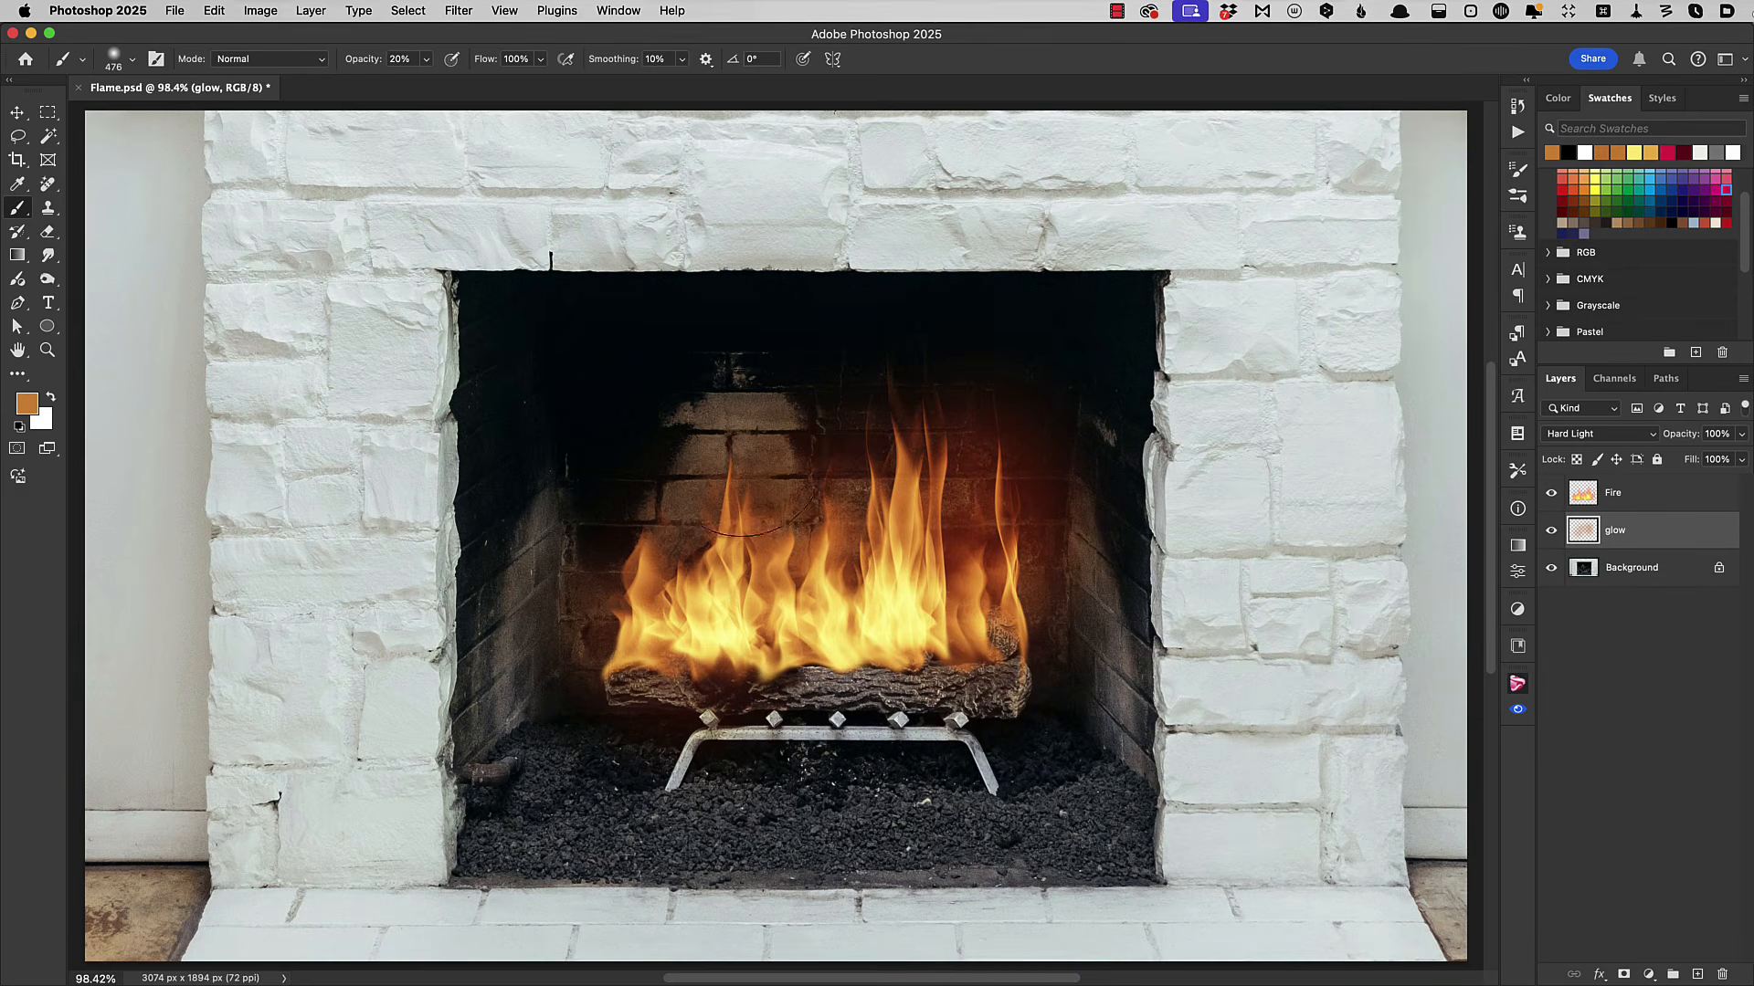
{"action": "mouse_move", "coordinate": [812, 663]}
{"action": "left_mouse_down"}
{"action": "mouse_move", "coordinate": [661, 673]}
{"action": "mouse_move", "coordinate": [968, 653]}
{"action": "mouse_move", "coordinate": [812, 670]}
{"action": "mouse_move", "coordinate": [989, 626]}
{"action": "mouse_move", "coordinate": [906, 657]}
{"action": "mouse_move", "coordinate": [962, 653]}
{"action": "mouse_move", "coordinate": [937, 667]}
{"action": "mouse_move", "coordinate": [974, 649]}
{"action": "mouse_move", "coordinate": [870, 663]}
{"action": "mouse_move", "coordinate": [843, 602]}
{"action": "mouse_move", "coordinate": [980, 653]}
{"action": "mouse_move", "coordinate": [666, 657]}
{"action": "mouse_move", "coordinate": [907, 668]}
{"action": "mouse_move", "coordinate": [992, 651]}
{"action": "mouse_move", "coordinate": [1024, 665]}
{"action": "mouse_move", "coordinate": [928, 644]}
{"action": "mouse_move", "coordinate": [1005, 644]}
{"action": "mouse_move", "coordinate": [831, 660]}
{"action": "left_mouse_up"}
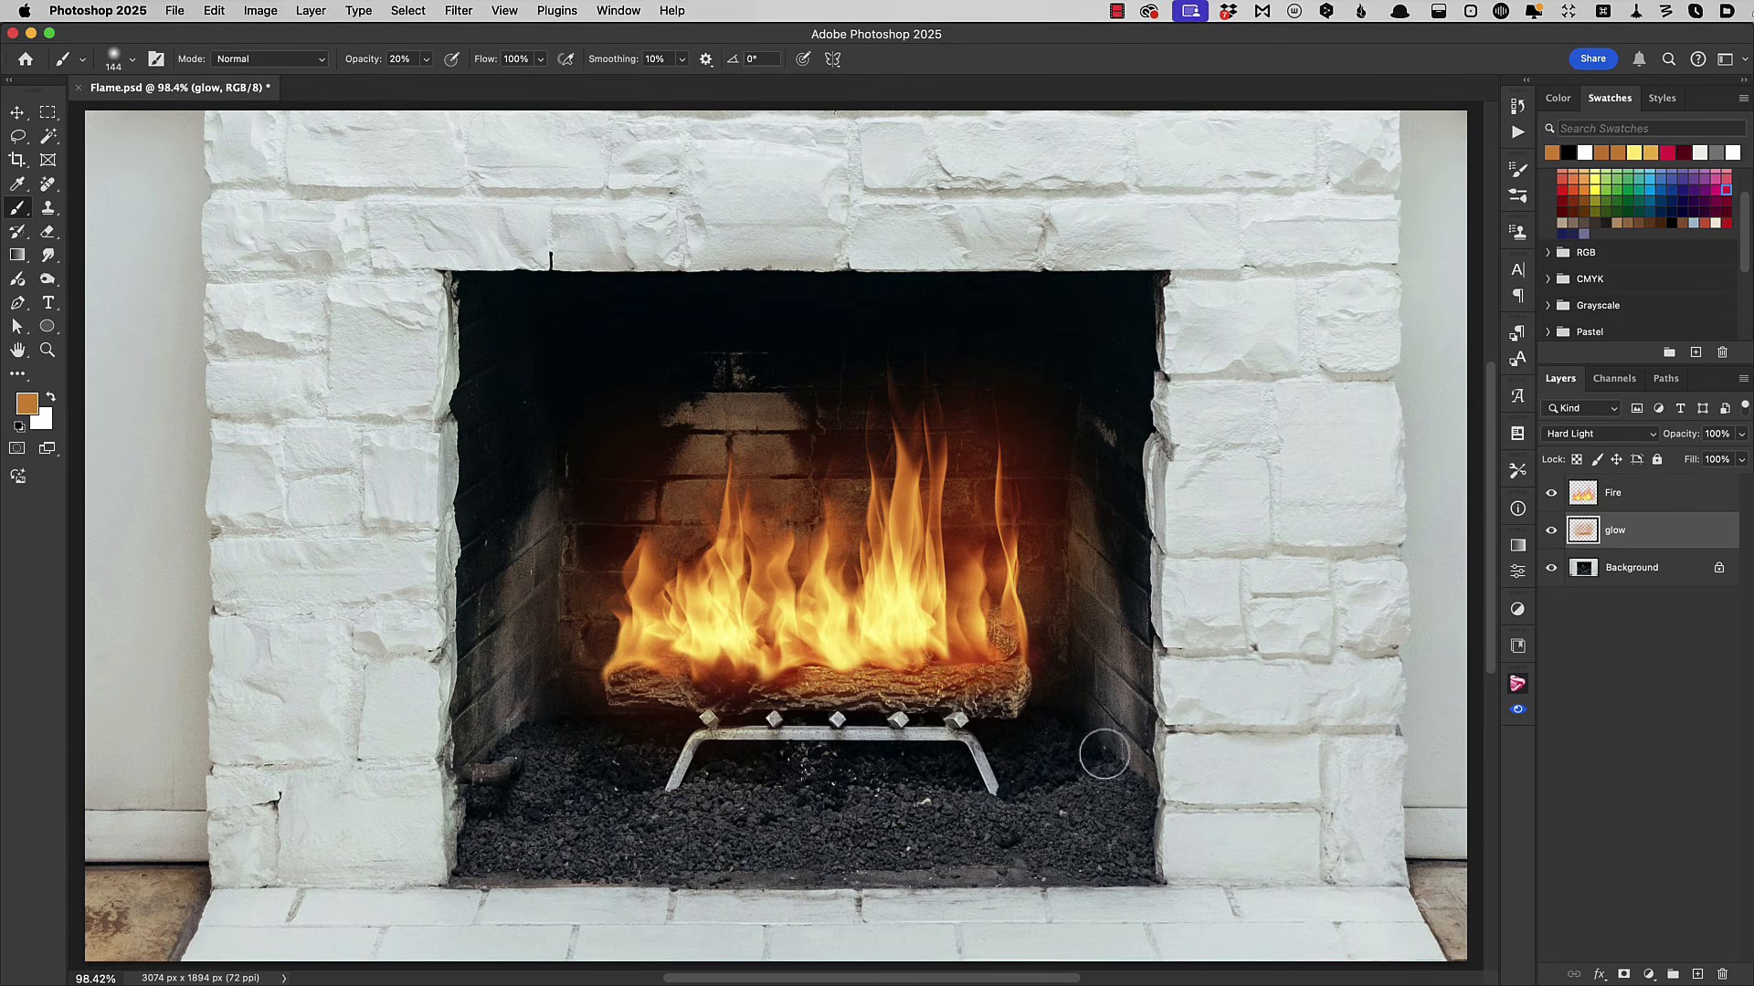
Compare the photo before and after by hiding the Fire and glow layers and showing them again.
{"action": "left_click", "coordinate": [1551, 570], "text": "alt"}
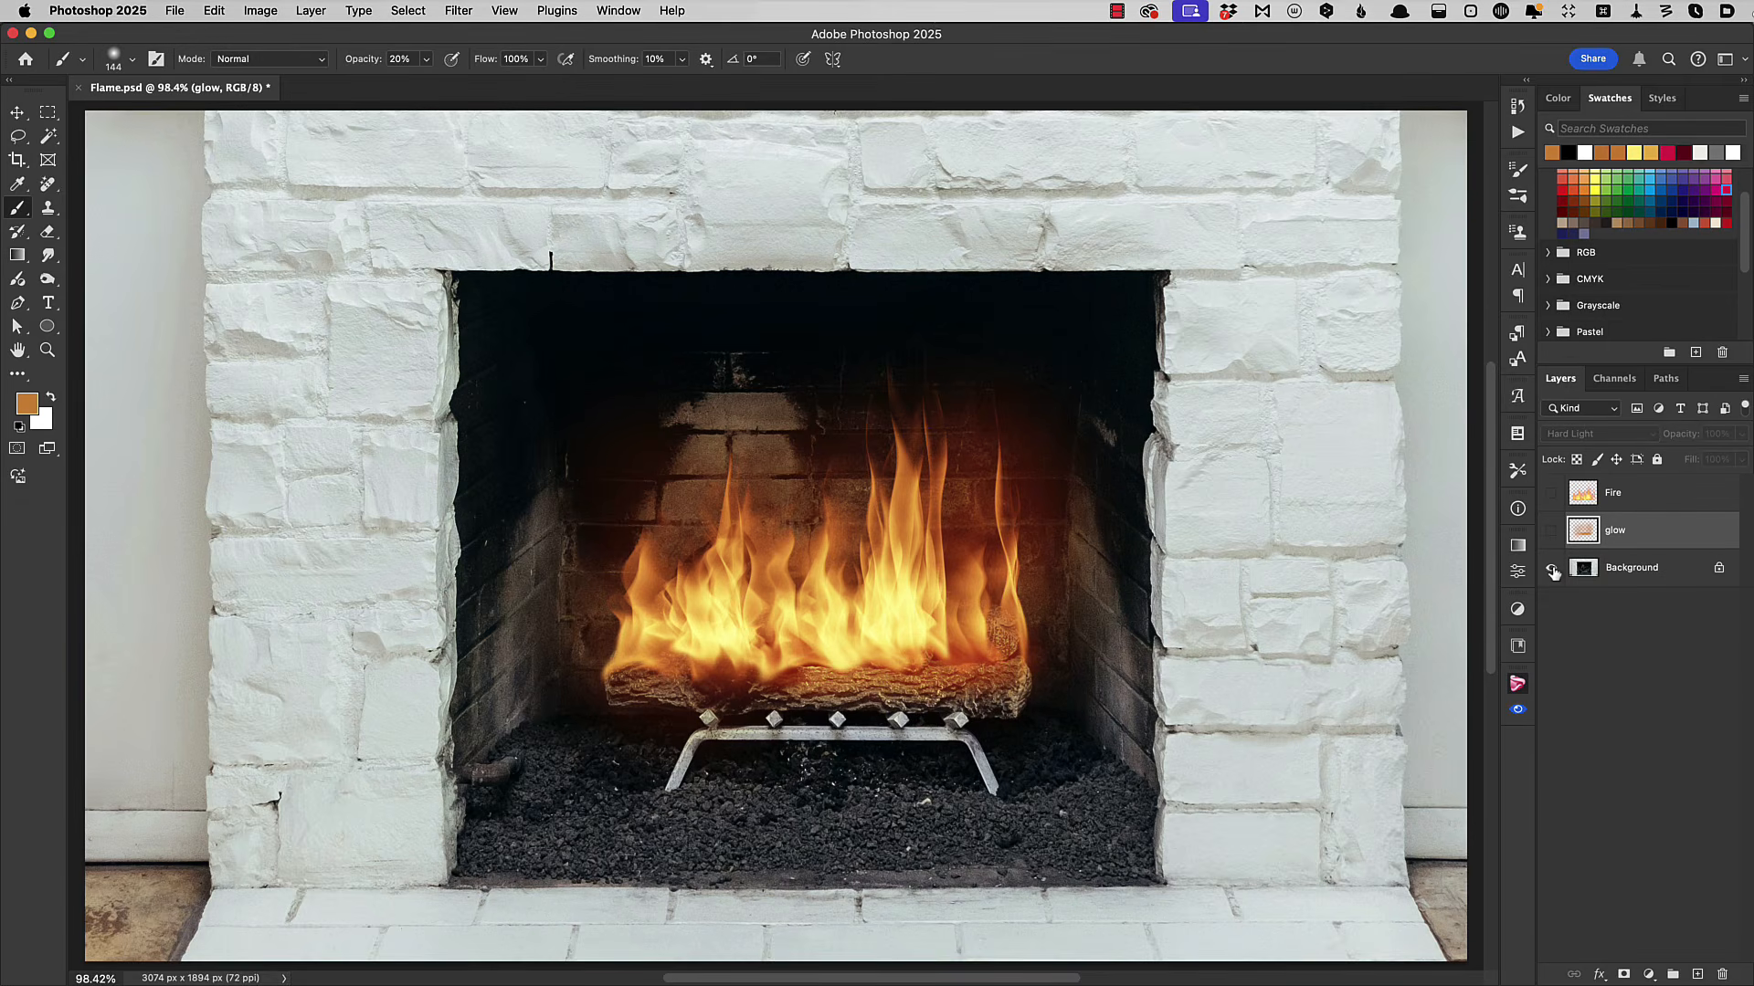
{"action": "left_click", "coordinate": [1551, 570], "text": "alt"}
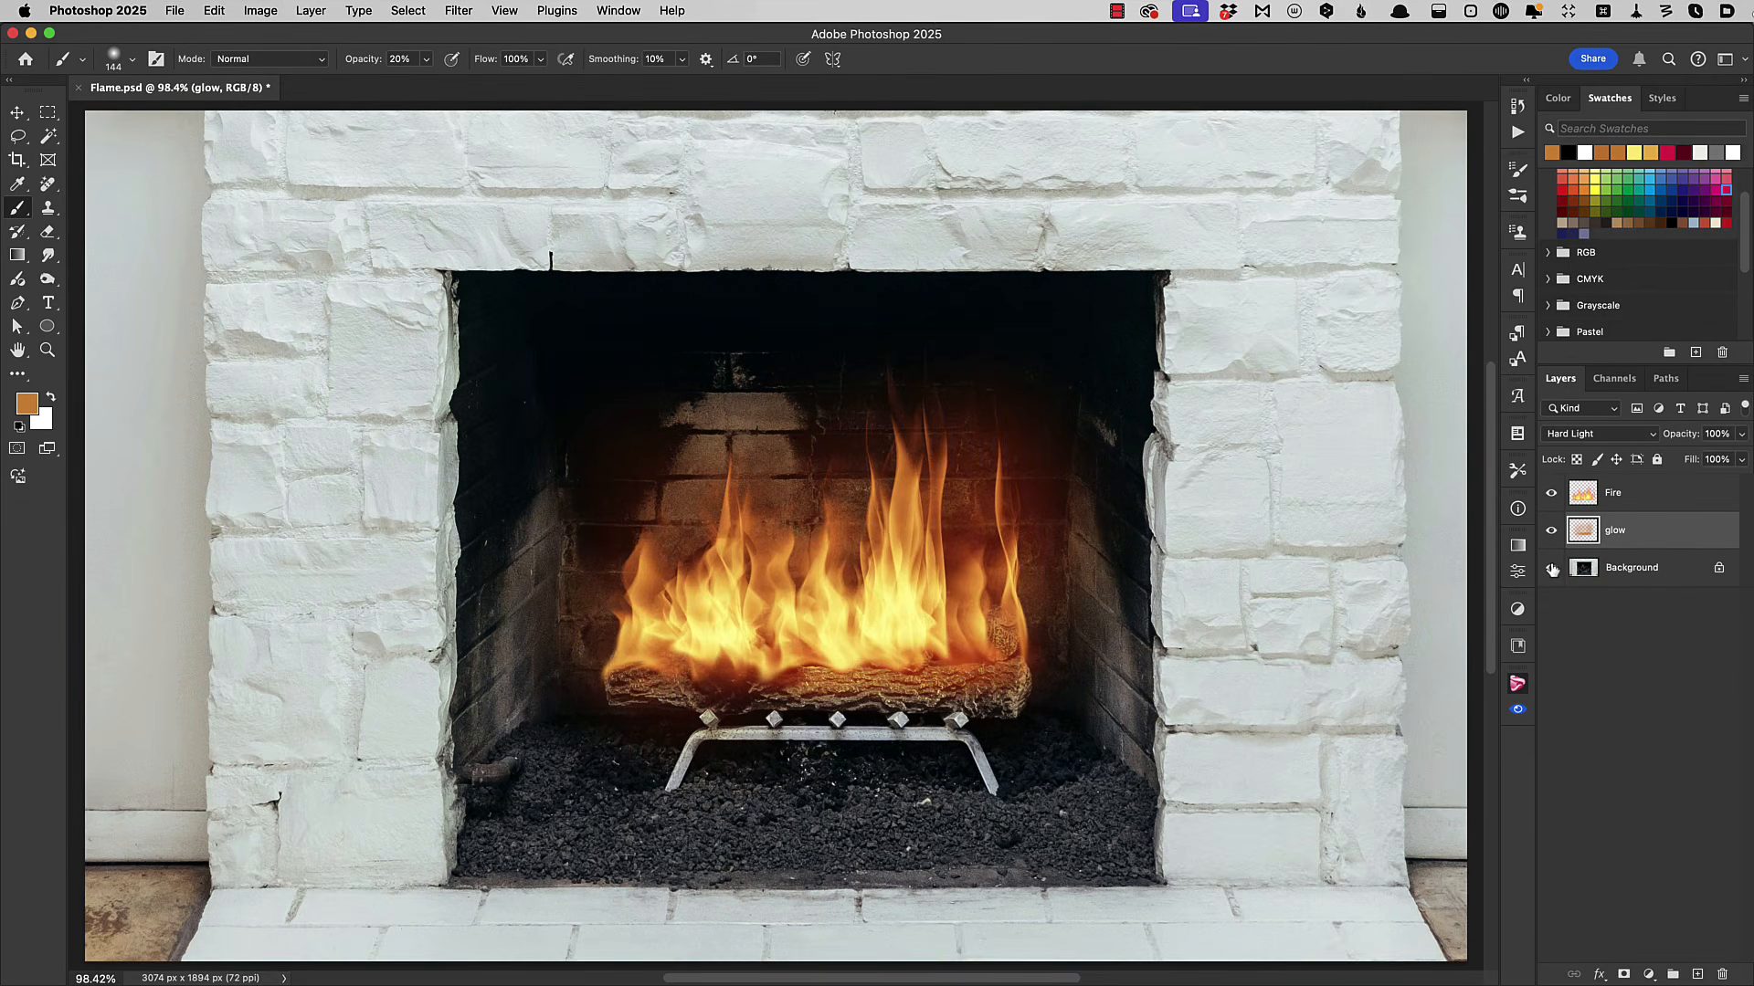